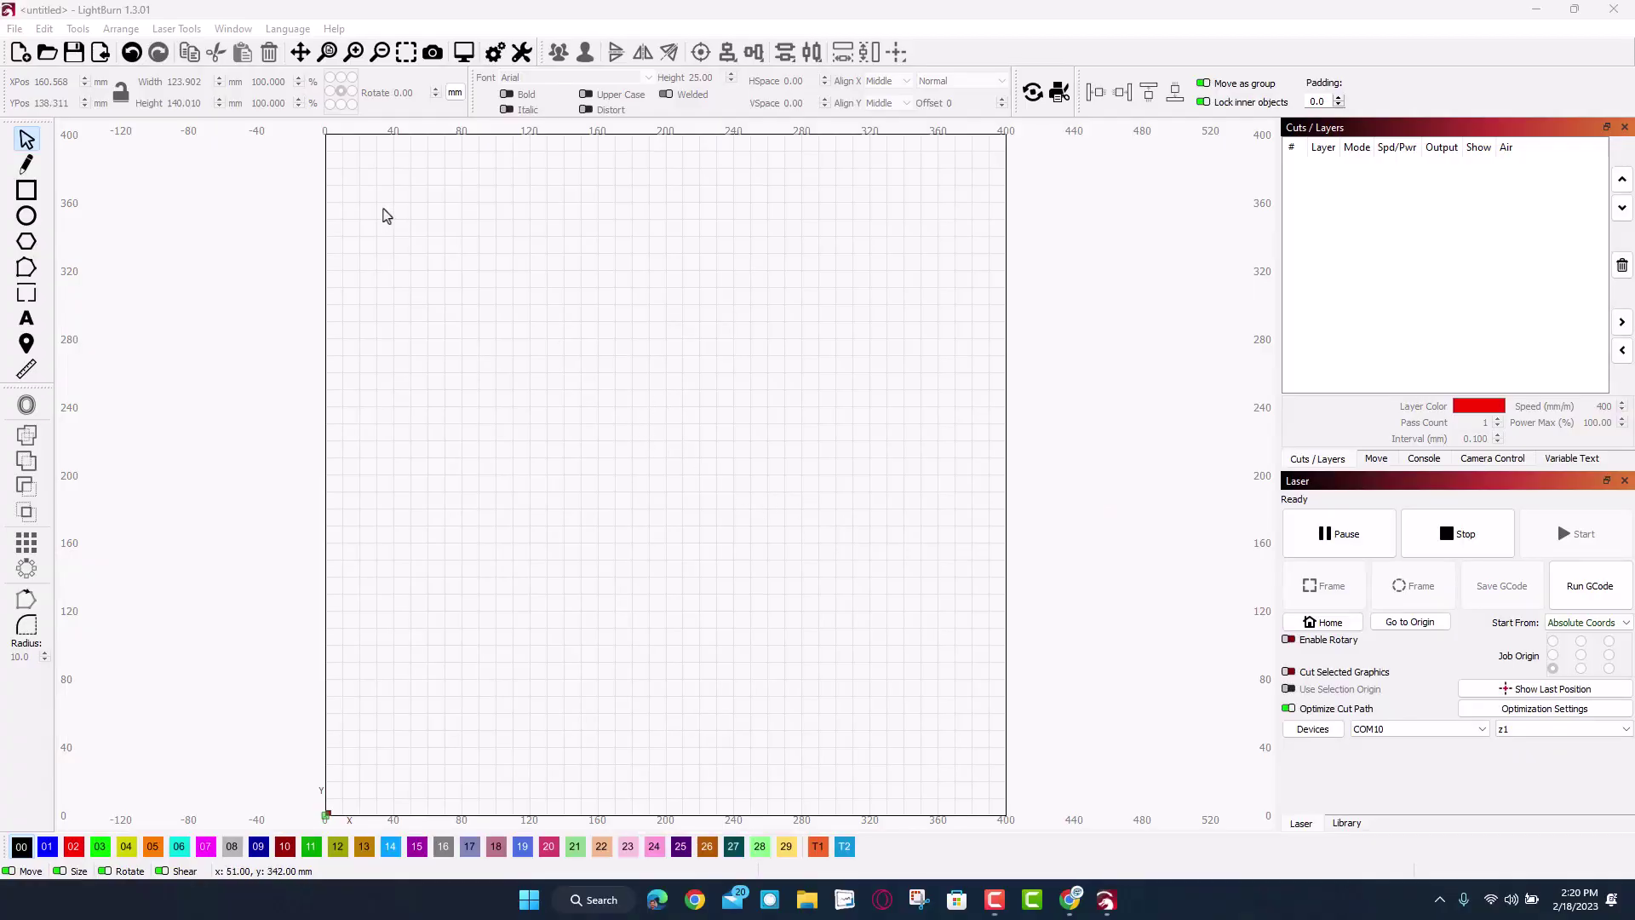
Show the live camera view and update the overlay so the cardboard sheet appears on the bed.
click(385, 207)
click(1482, 458)
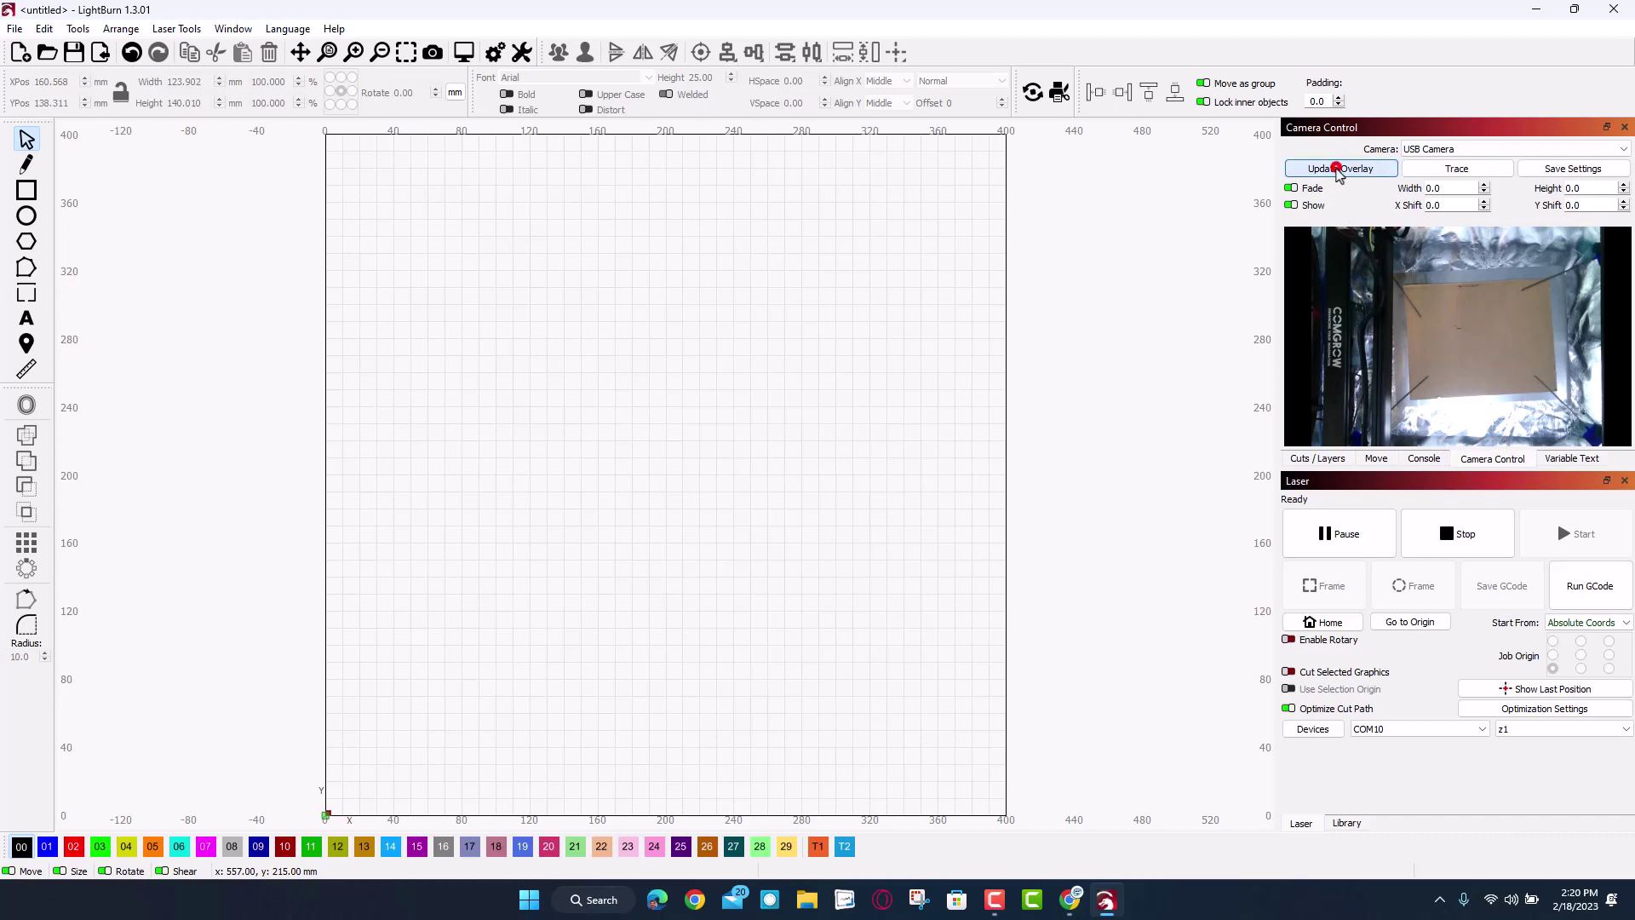
click(1339, 168)
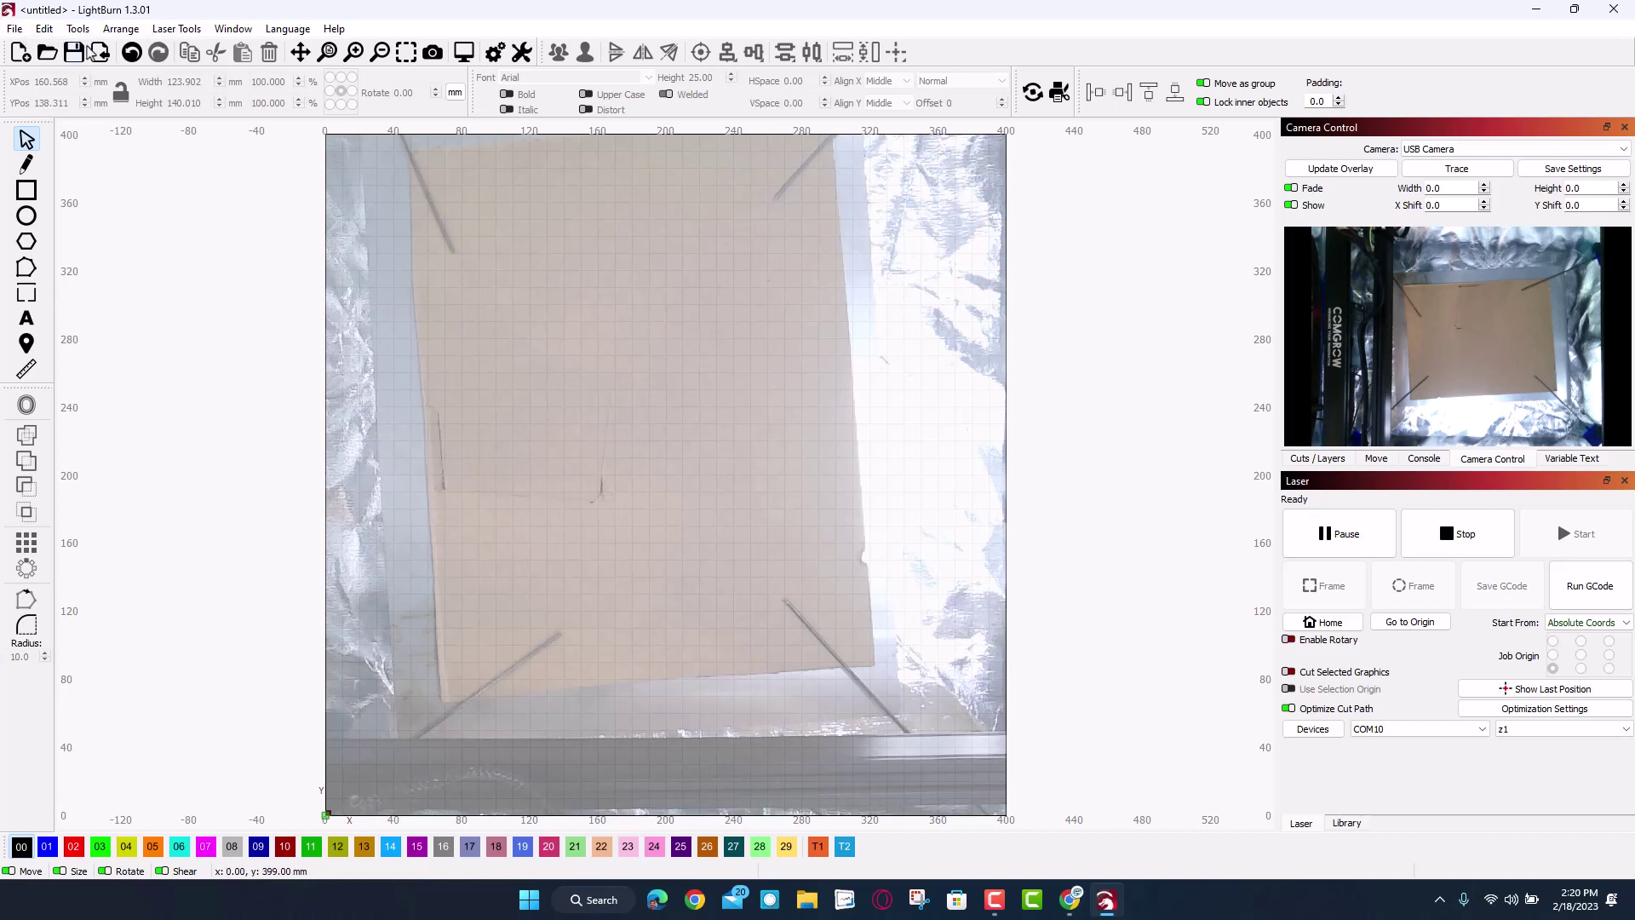
Import Laser cut lenny.svg, position it on the cardboard, and show its layer 02 cut settings.
click(98, 53)
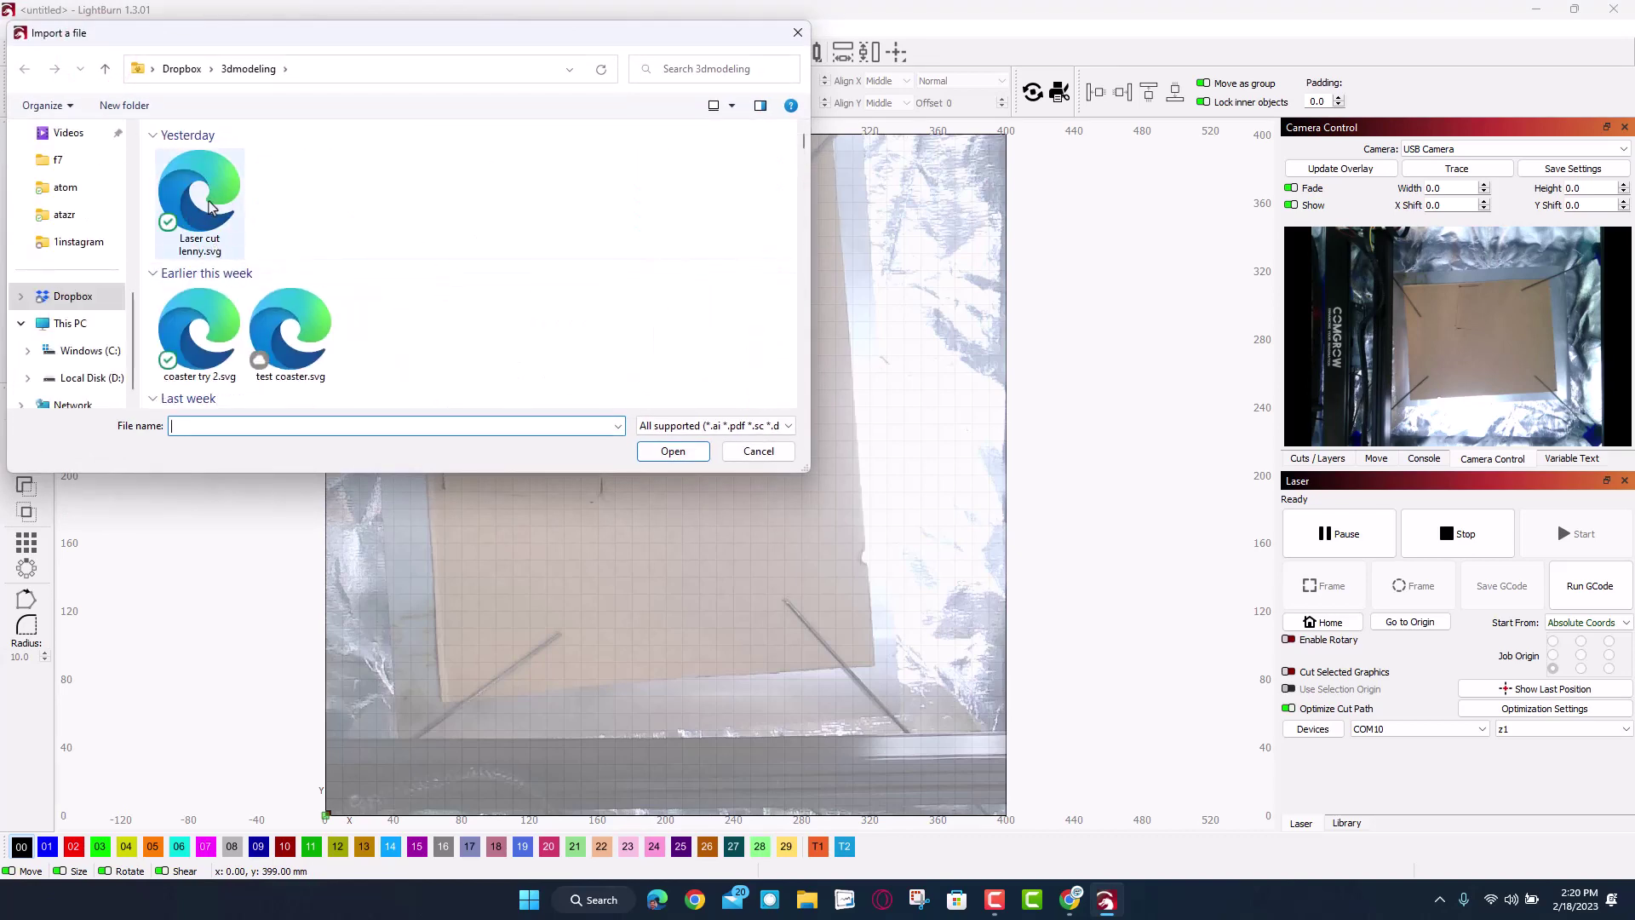
double_click(200, 209)
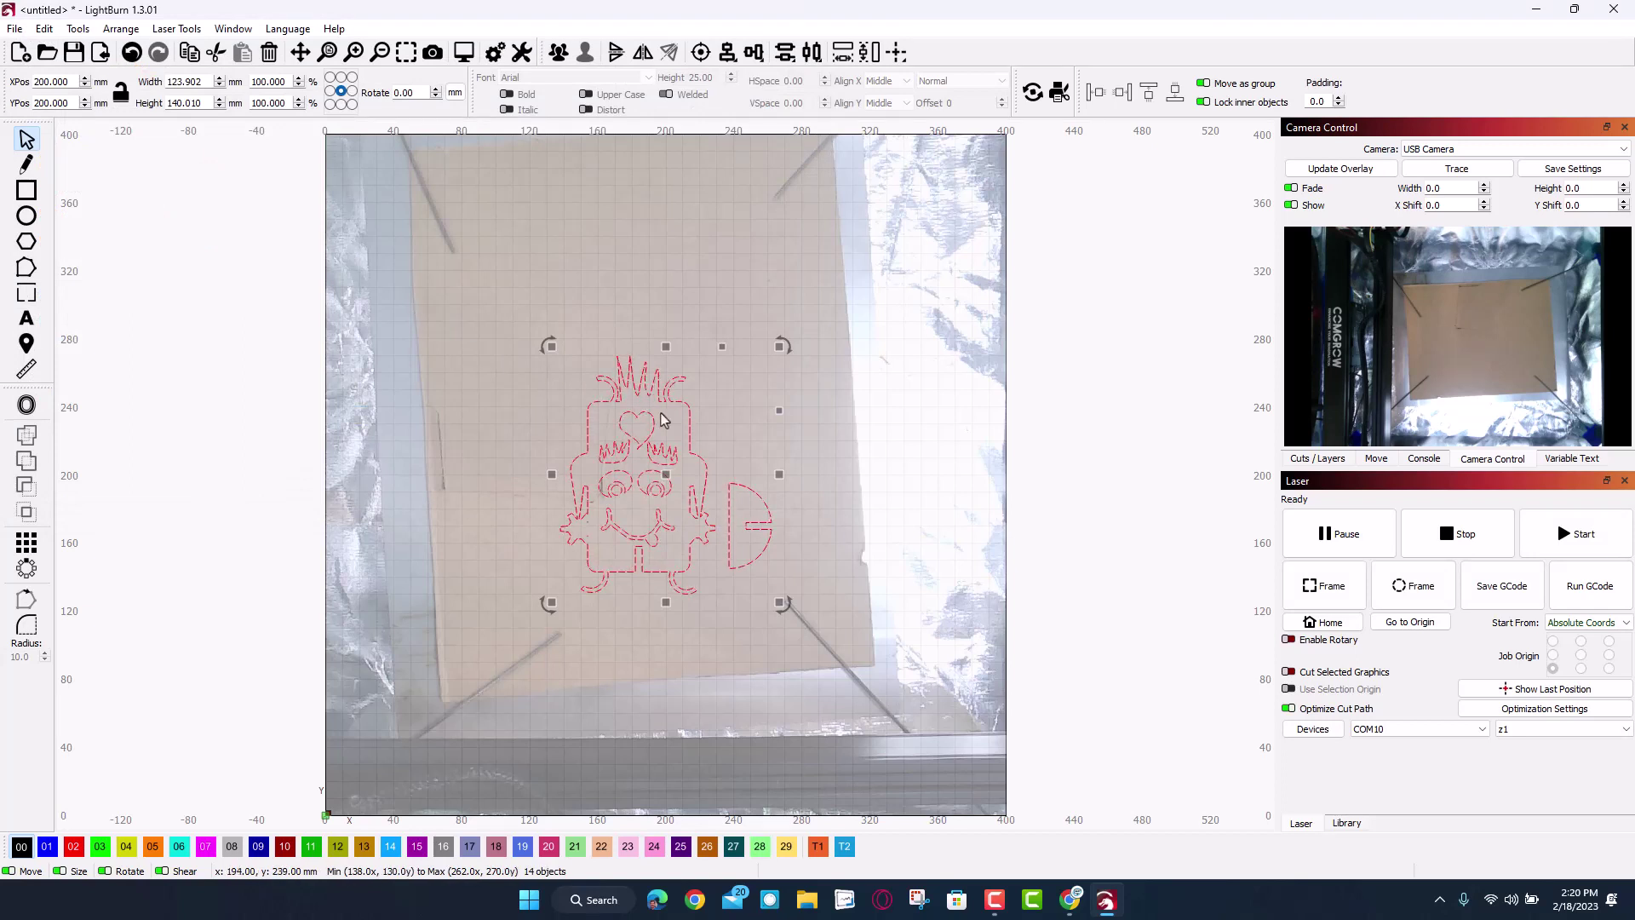
drag(688, 419, 728, 356)
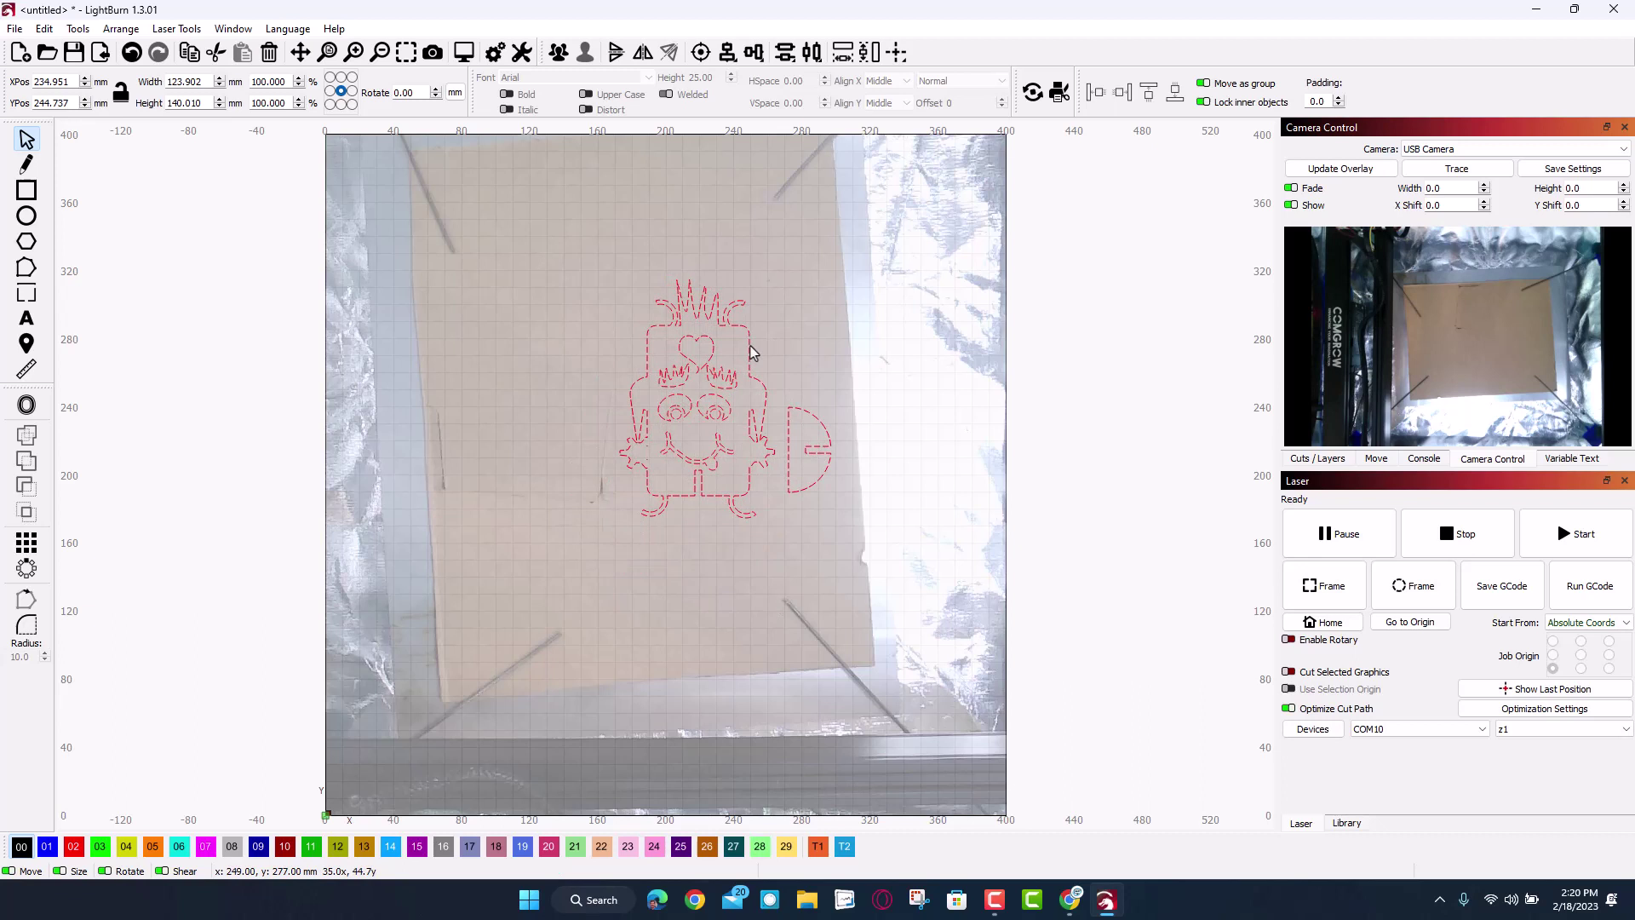
click(688, 423)
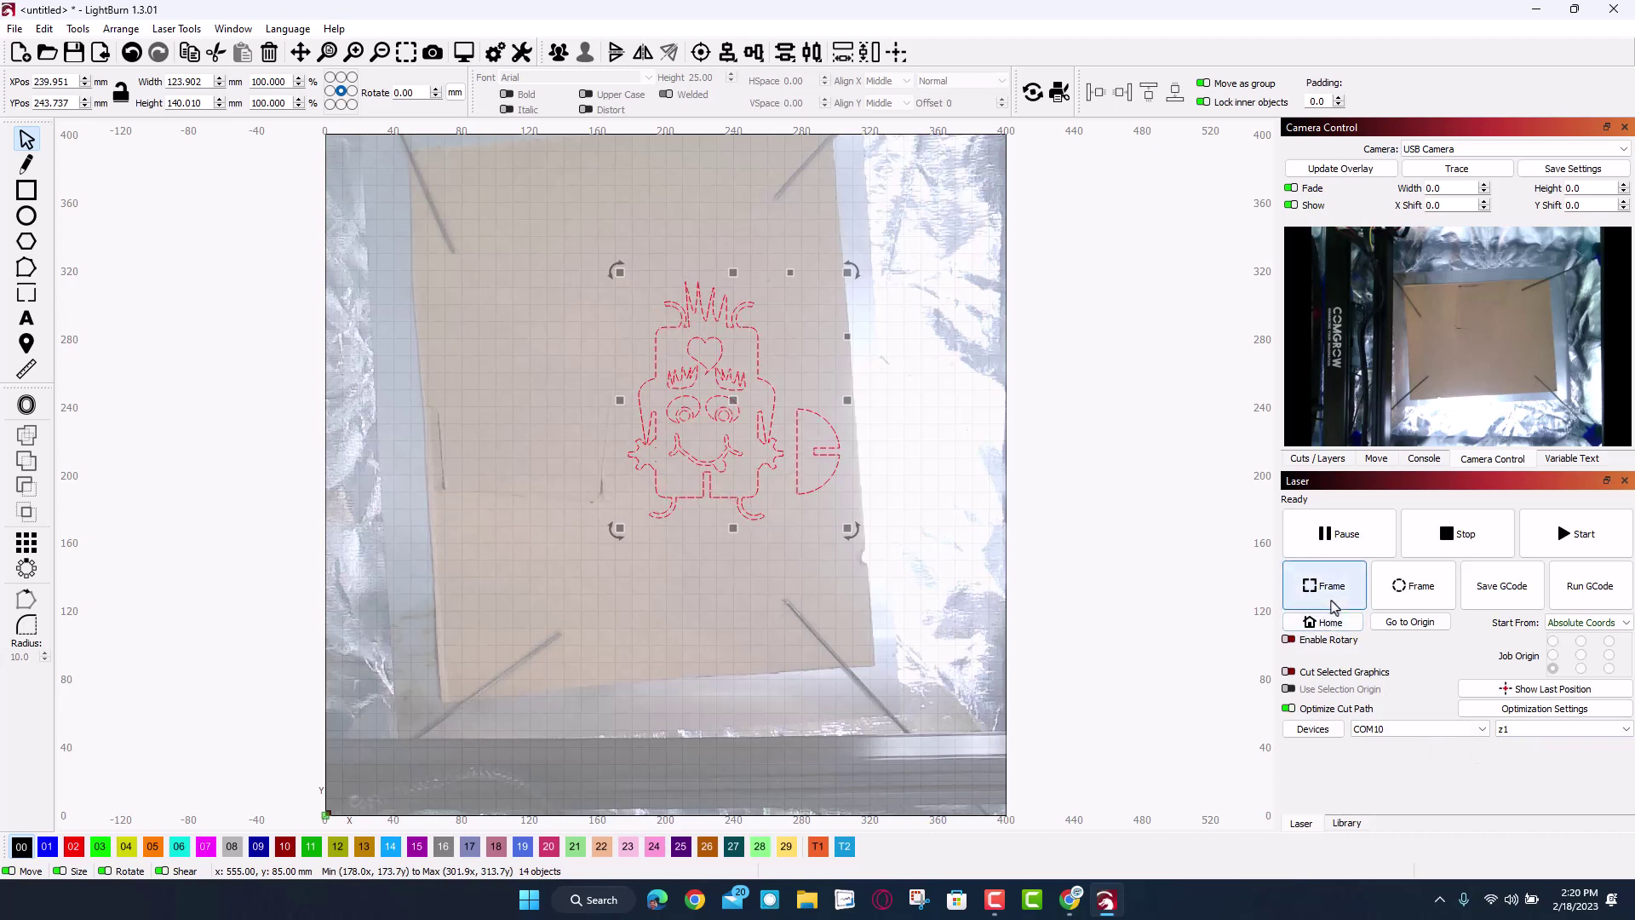
click(1297, 461)
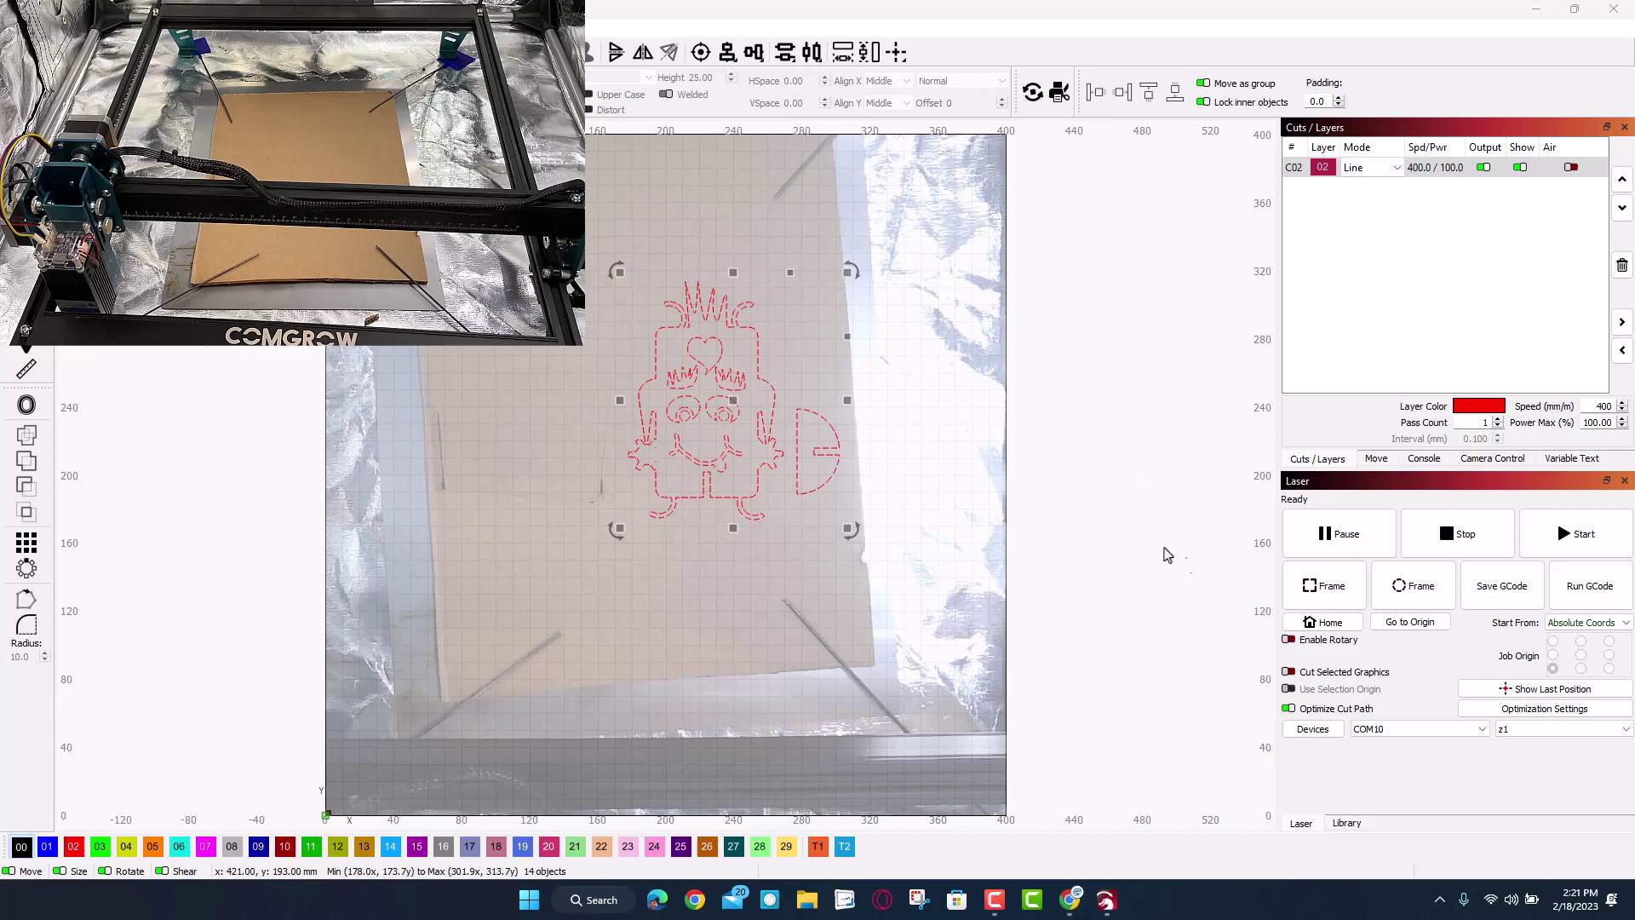
Trace the design's outline with a frame run, then nudge the design slightly right.
click(1327, 595)
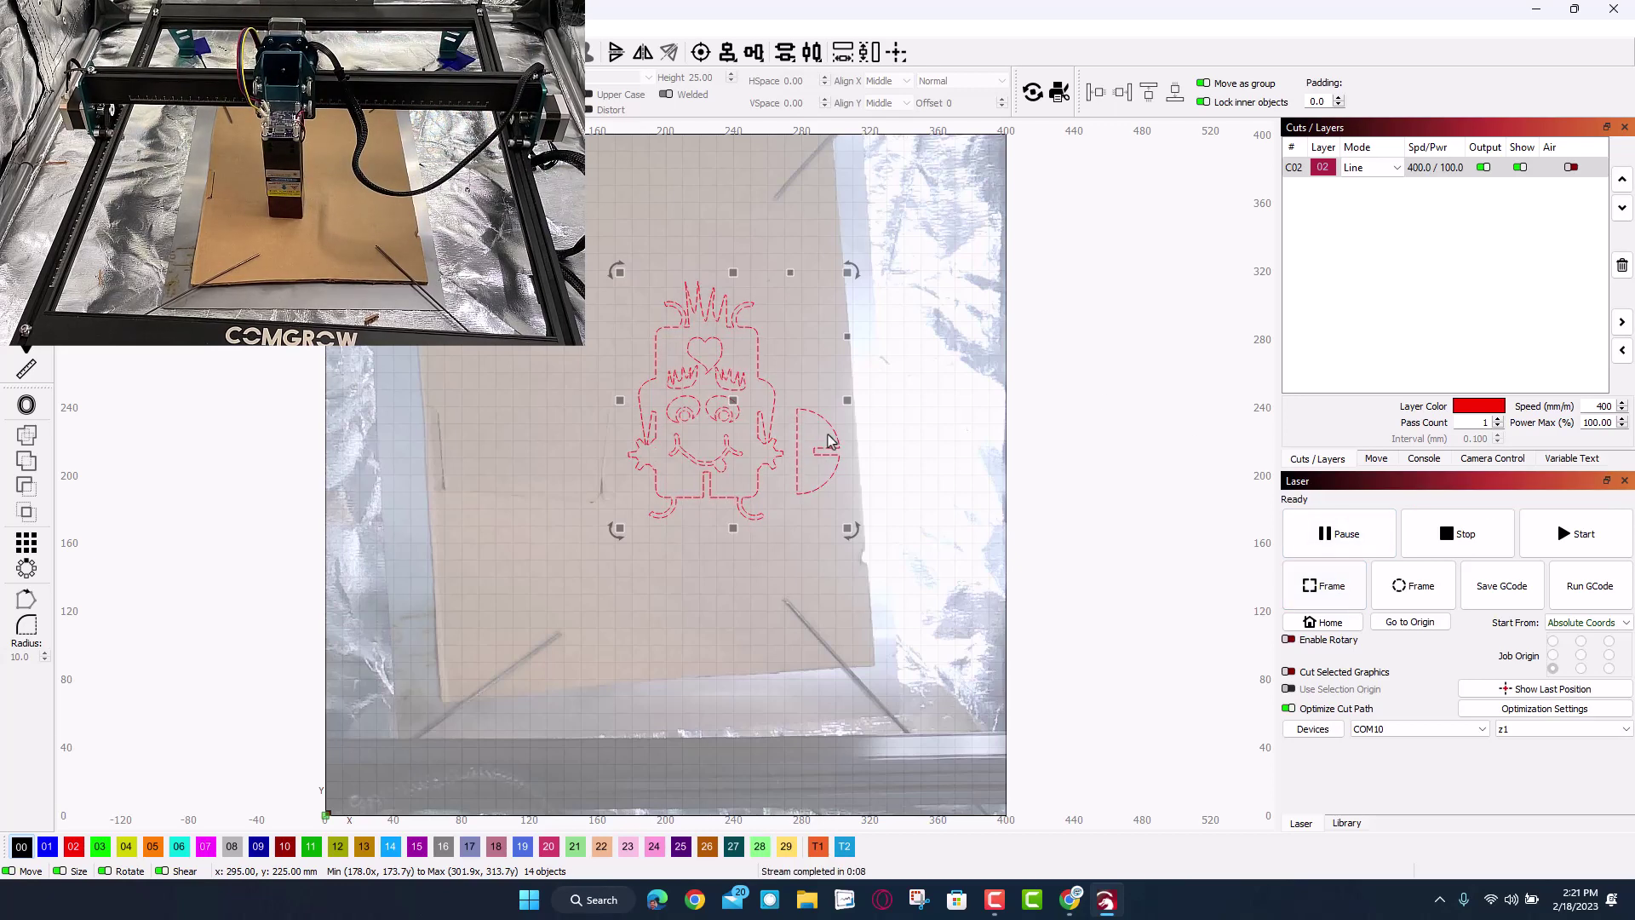
drag(769, 423, 782, 421)
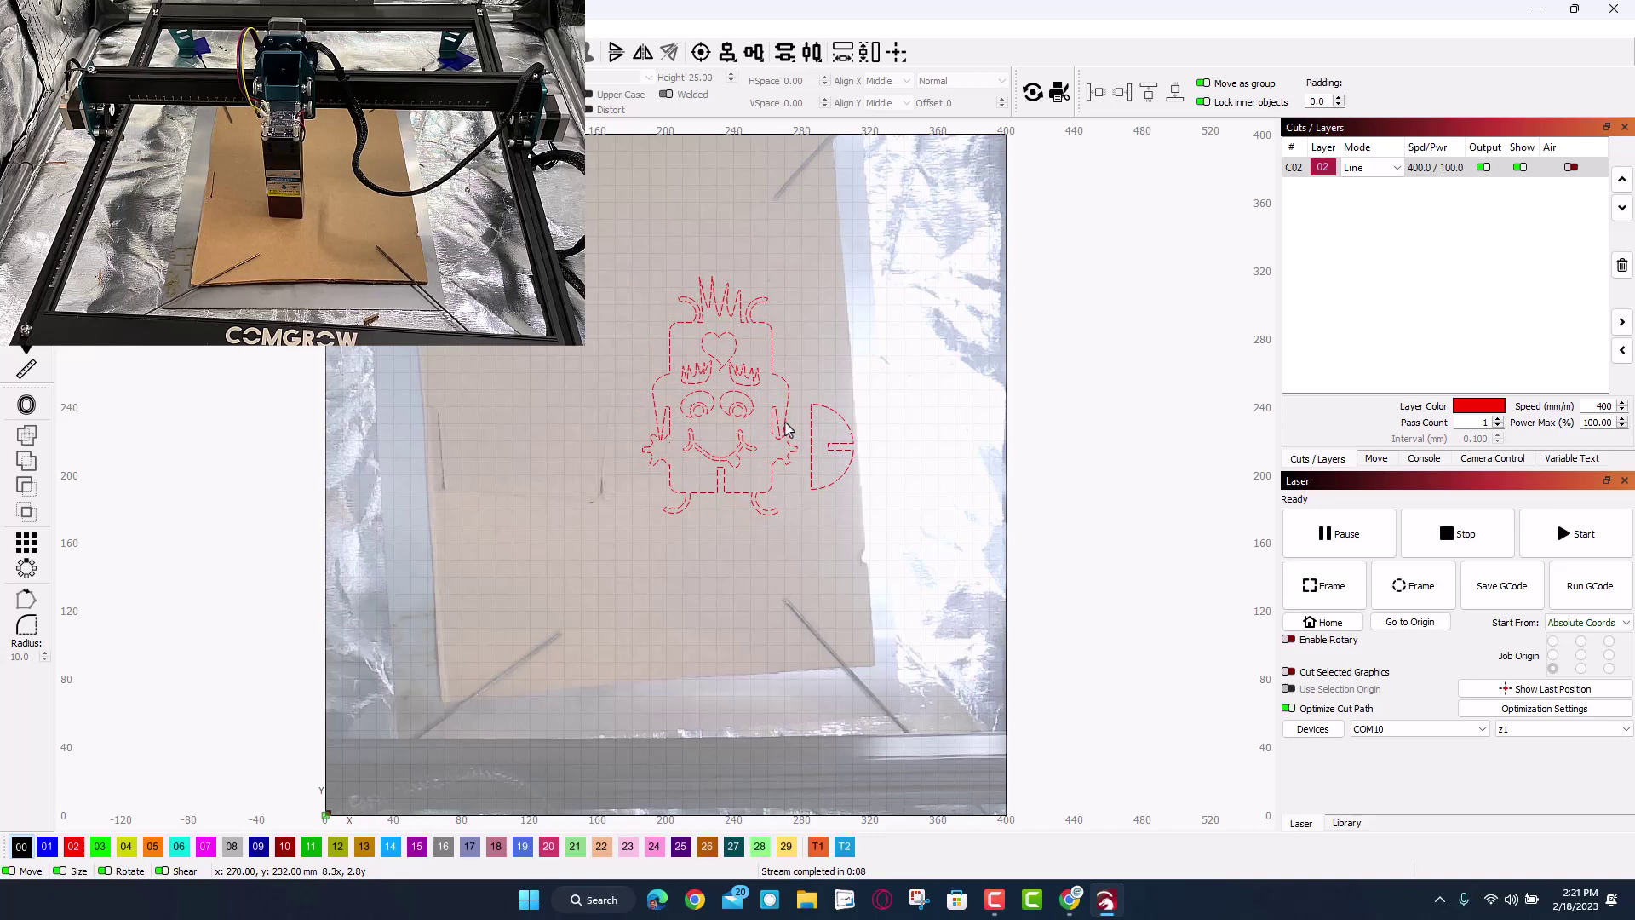
Move the half-circle stand piece from beside the figure to below its feet.
click(825, 406)
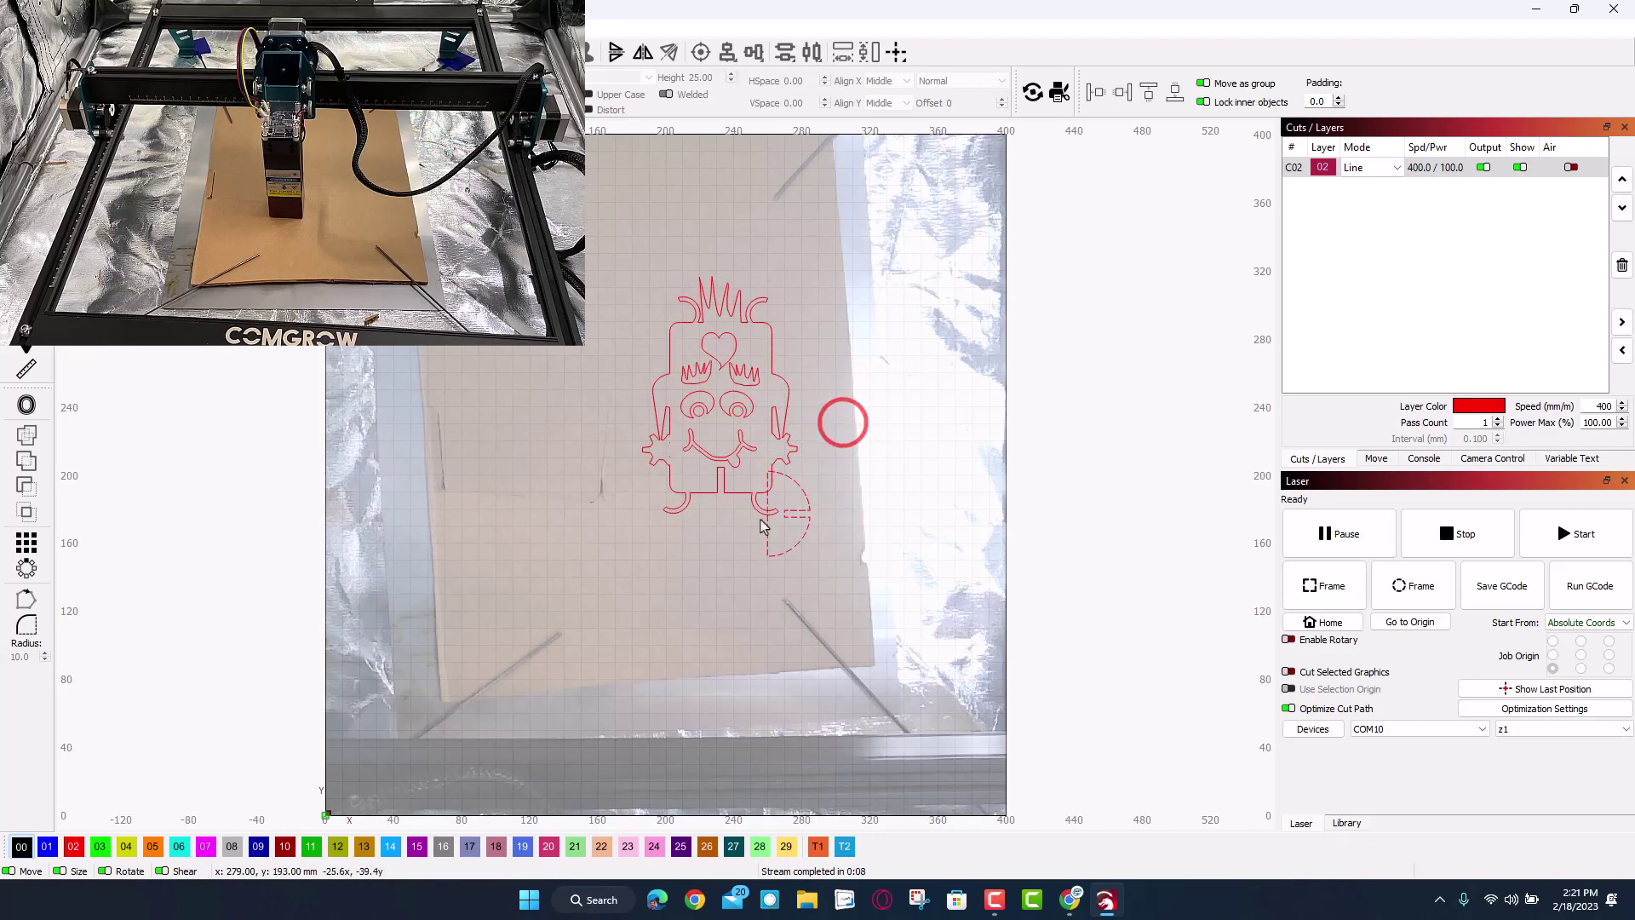
drag(843, 423, 747, 443)
Node-edit the figure outline, lowering the base notch's top segment to make it shallower.
scroll(724, 552, up, 4)
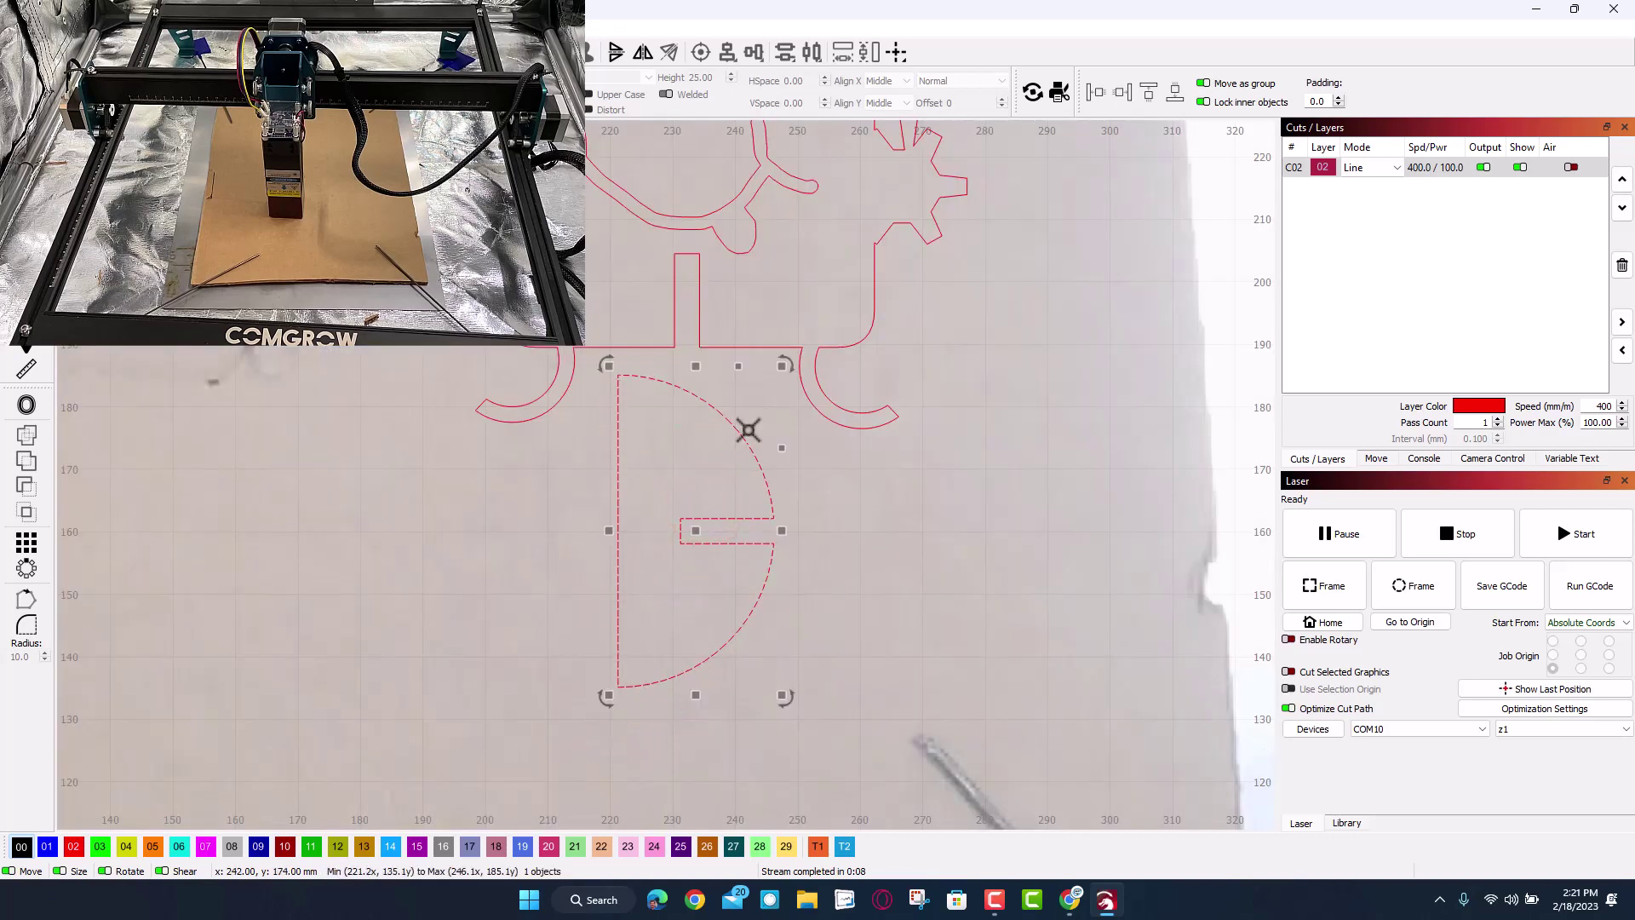
click(686, 254)
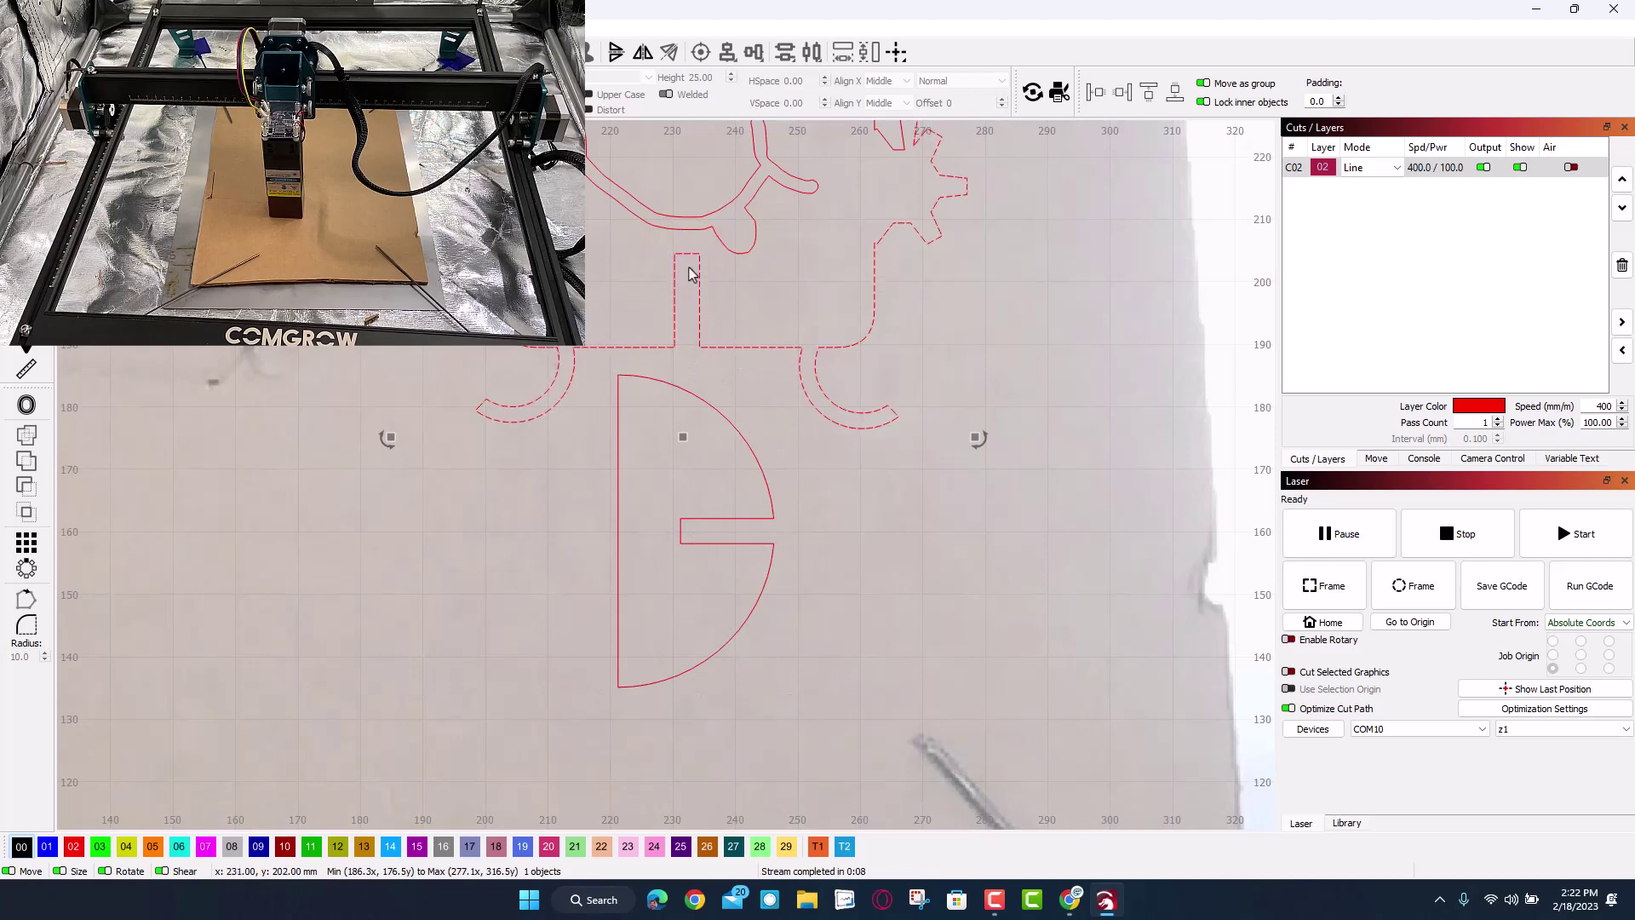
click(77, 28)
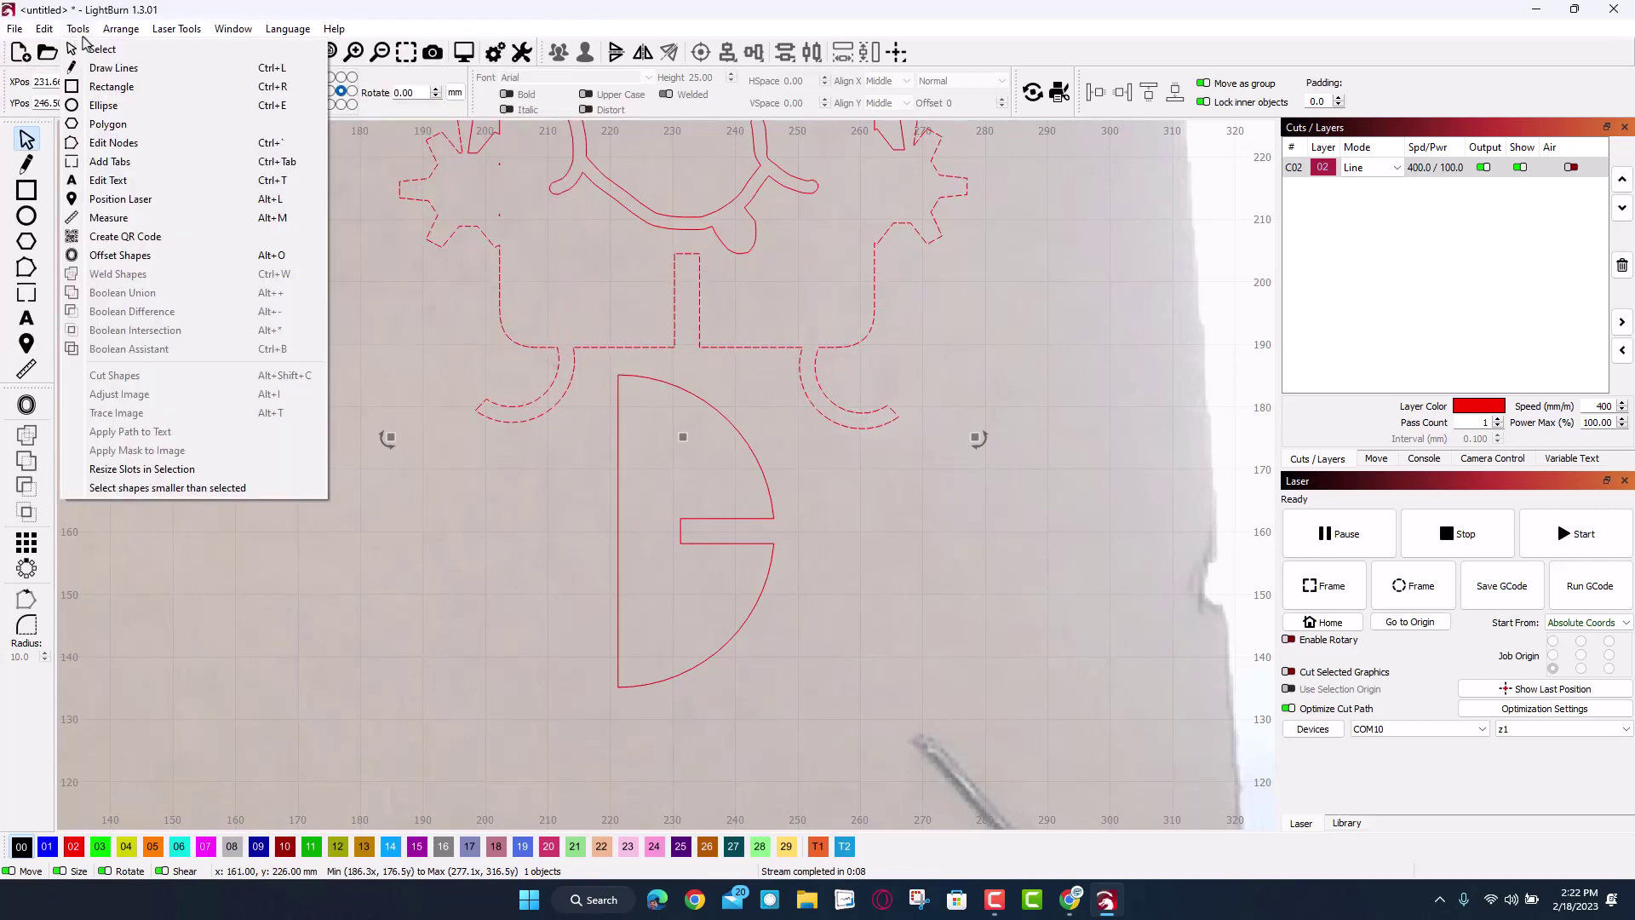
click(99, 143)
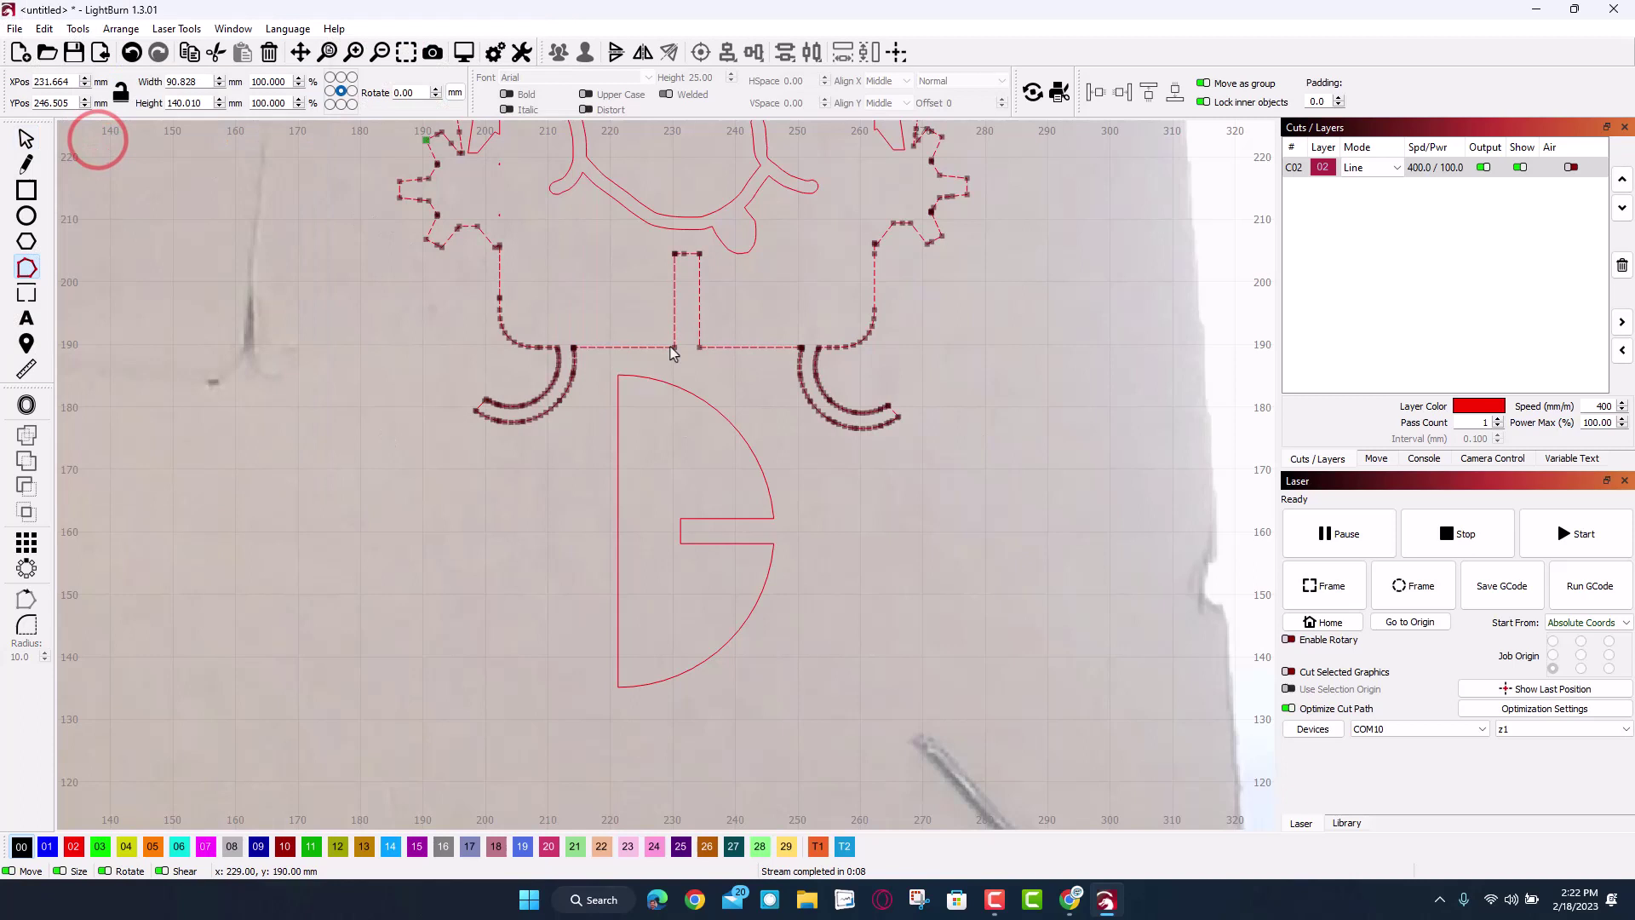
scroll(592, 204, up, 2)
click(589, 201)
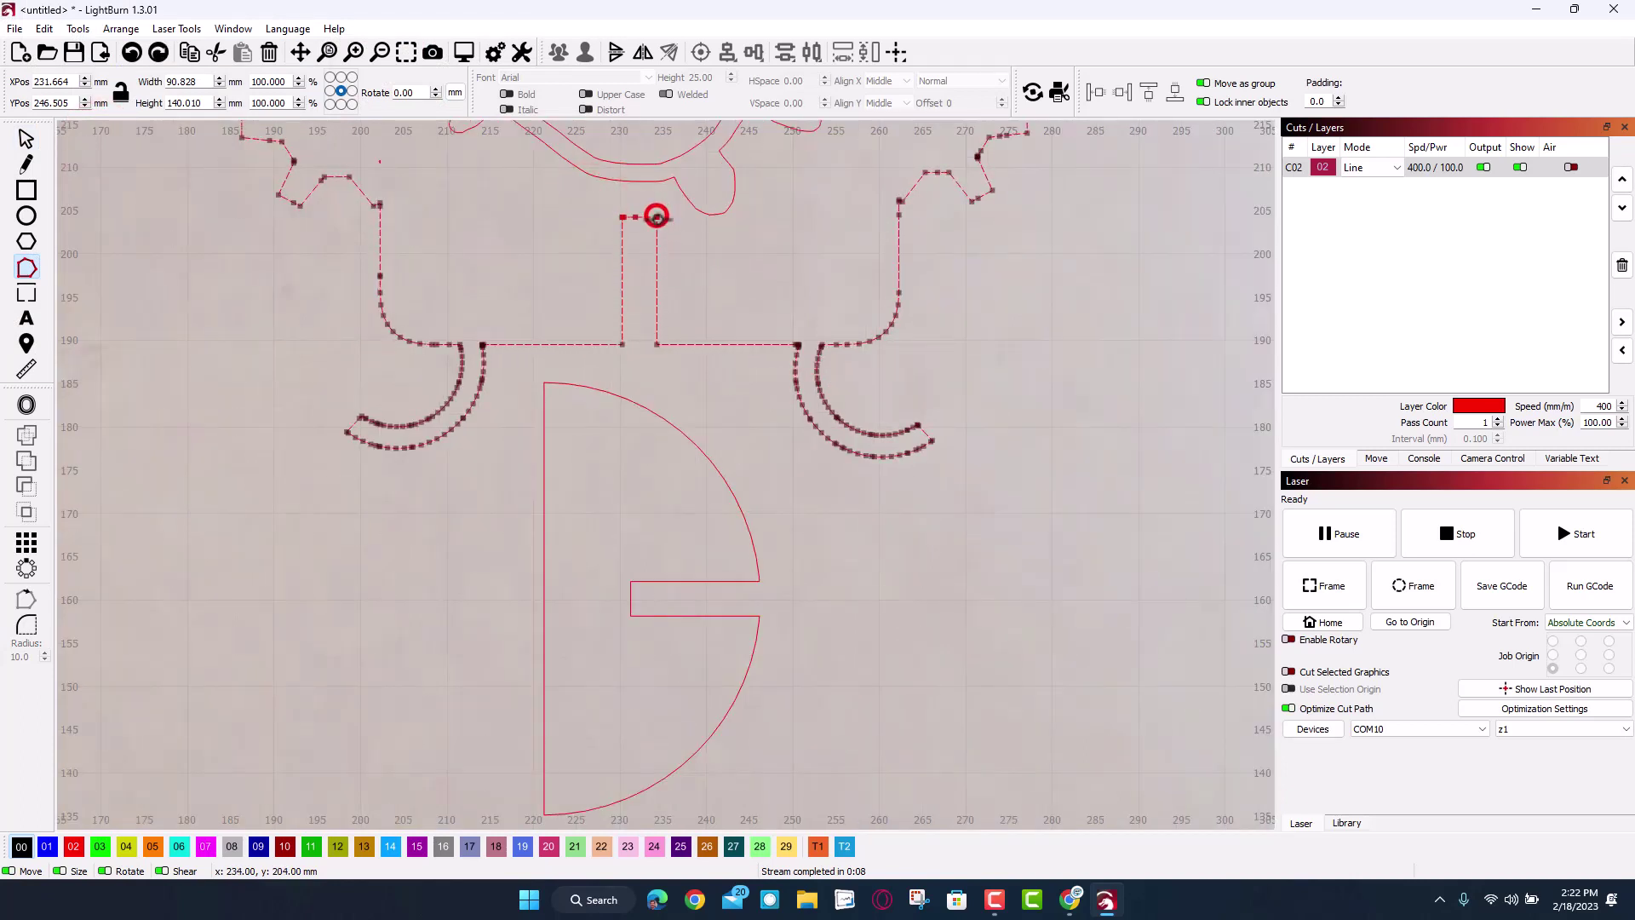
drag(656, 245, 657, 257)
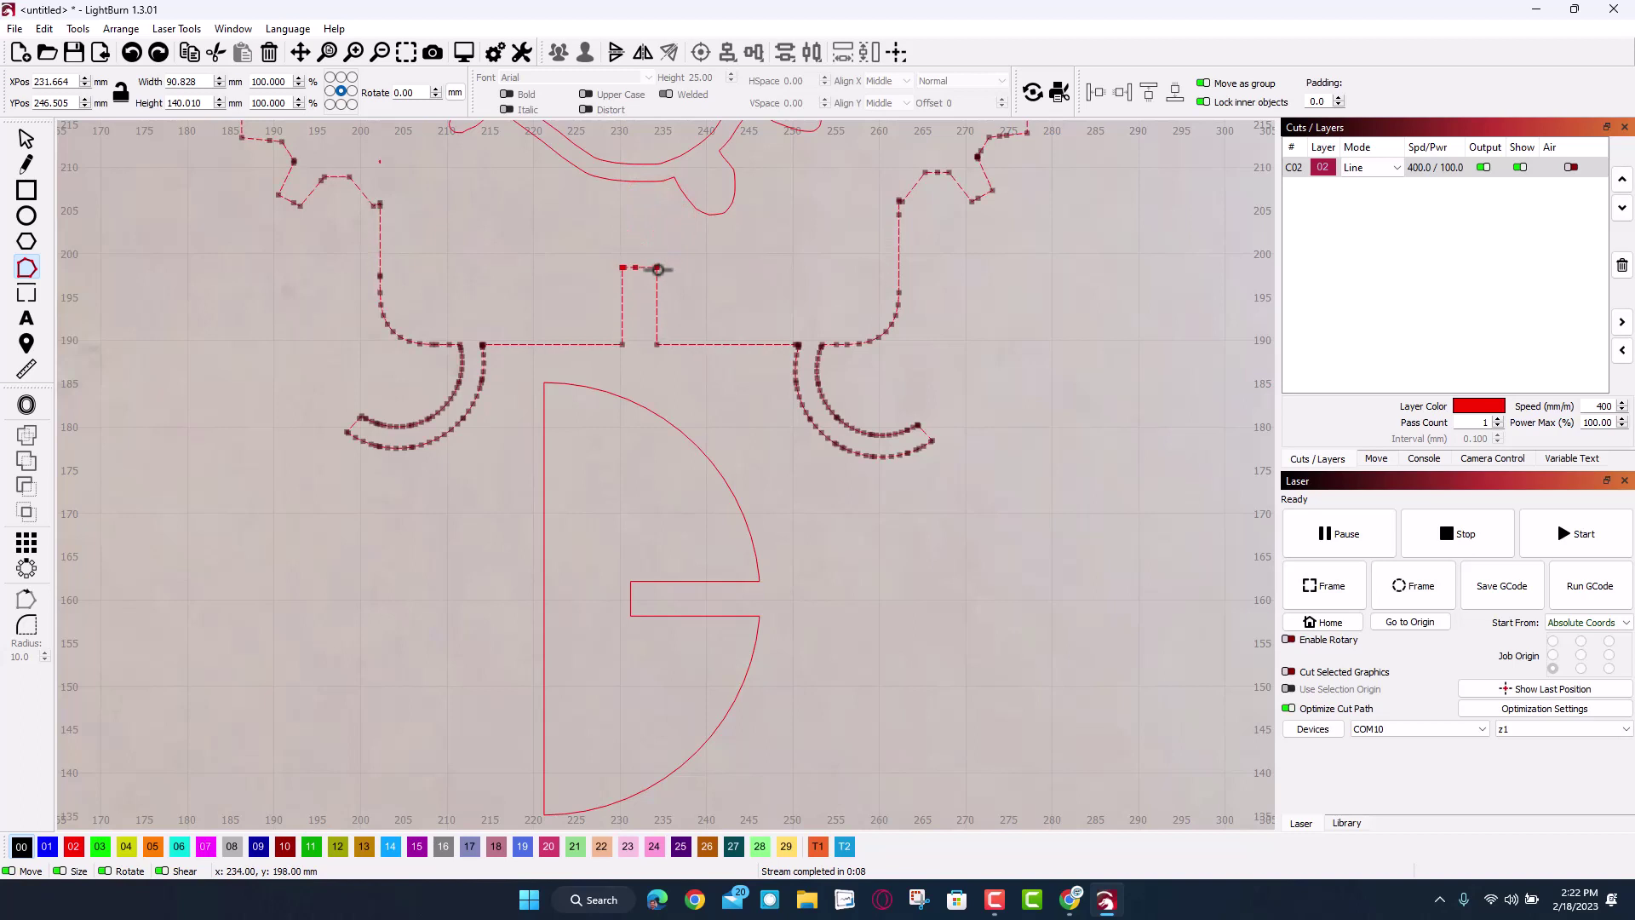
click(615, 554)
Node-edit the half-circle stand, pulling the slot's inner edge toward the curve to shorten it.
click(544, 557)
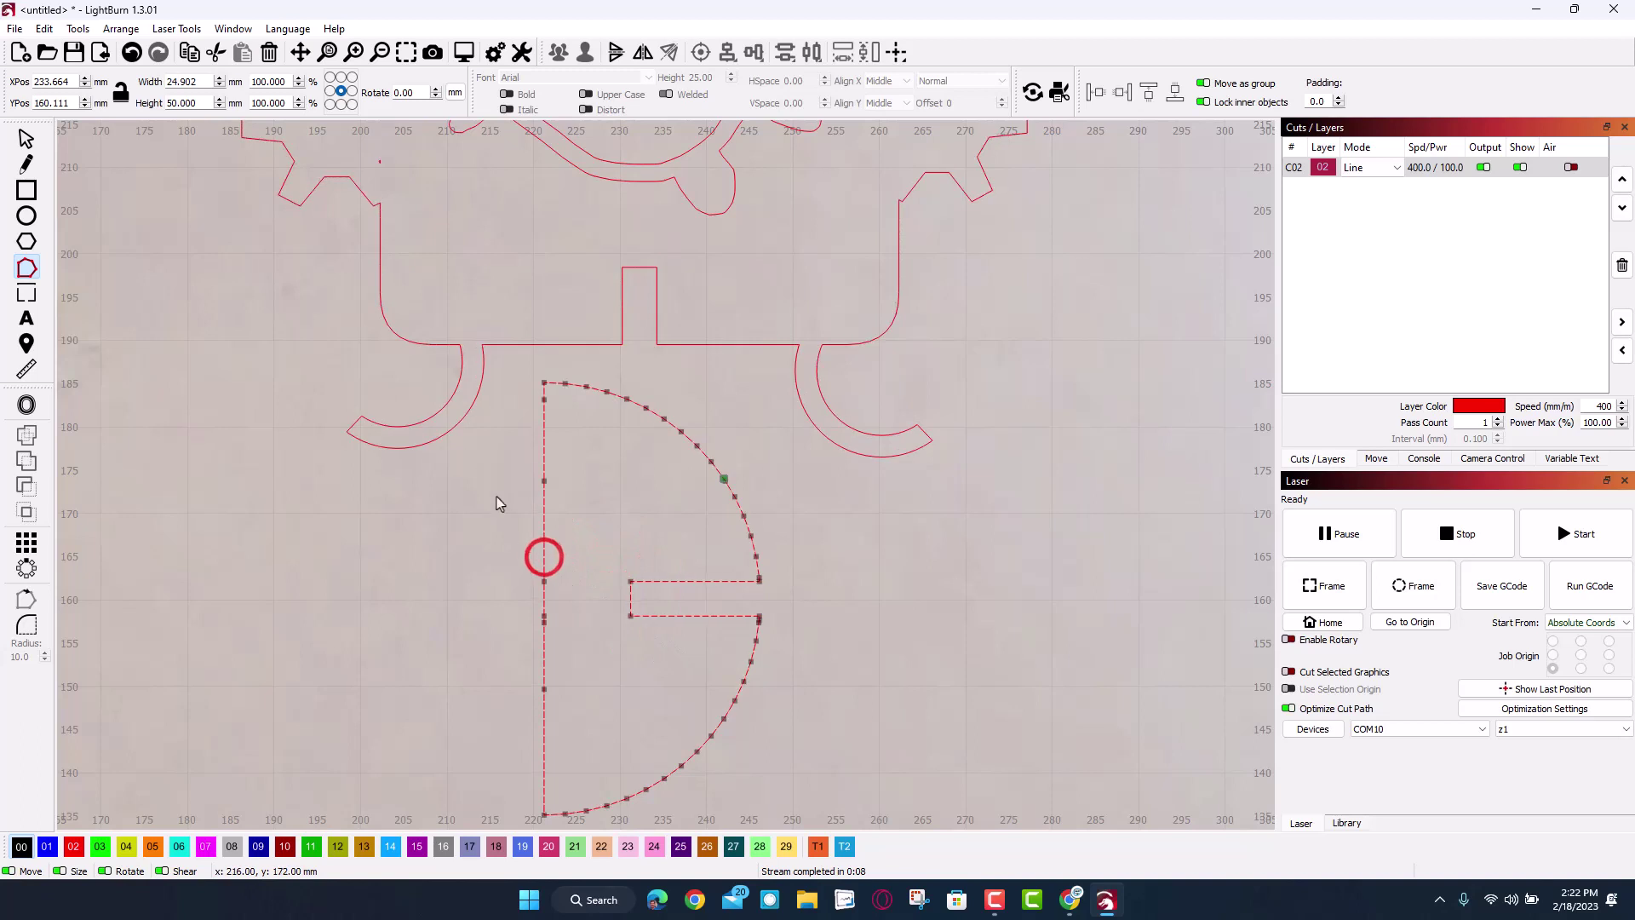
click(78, 30)
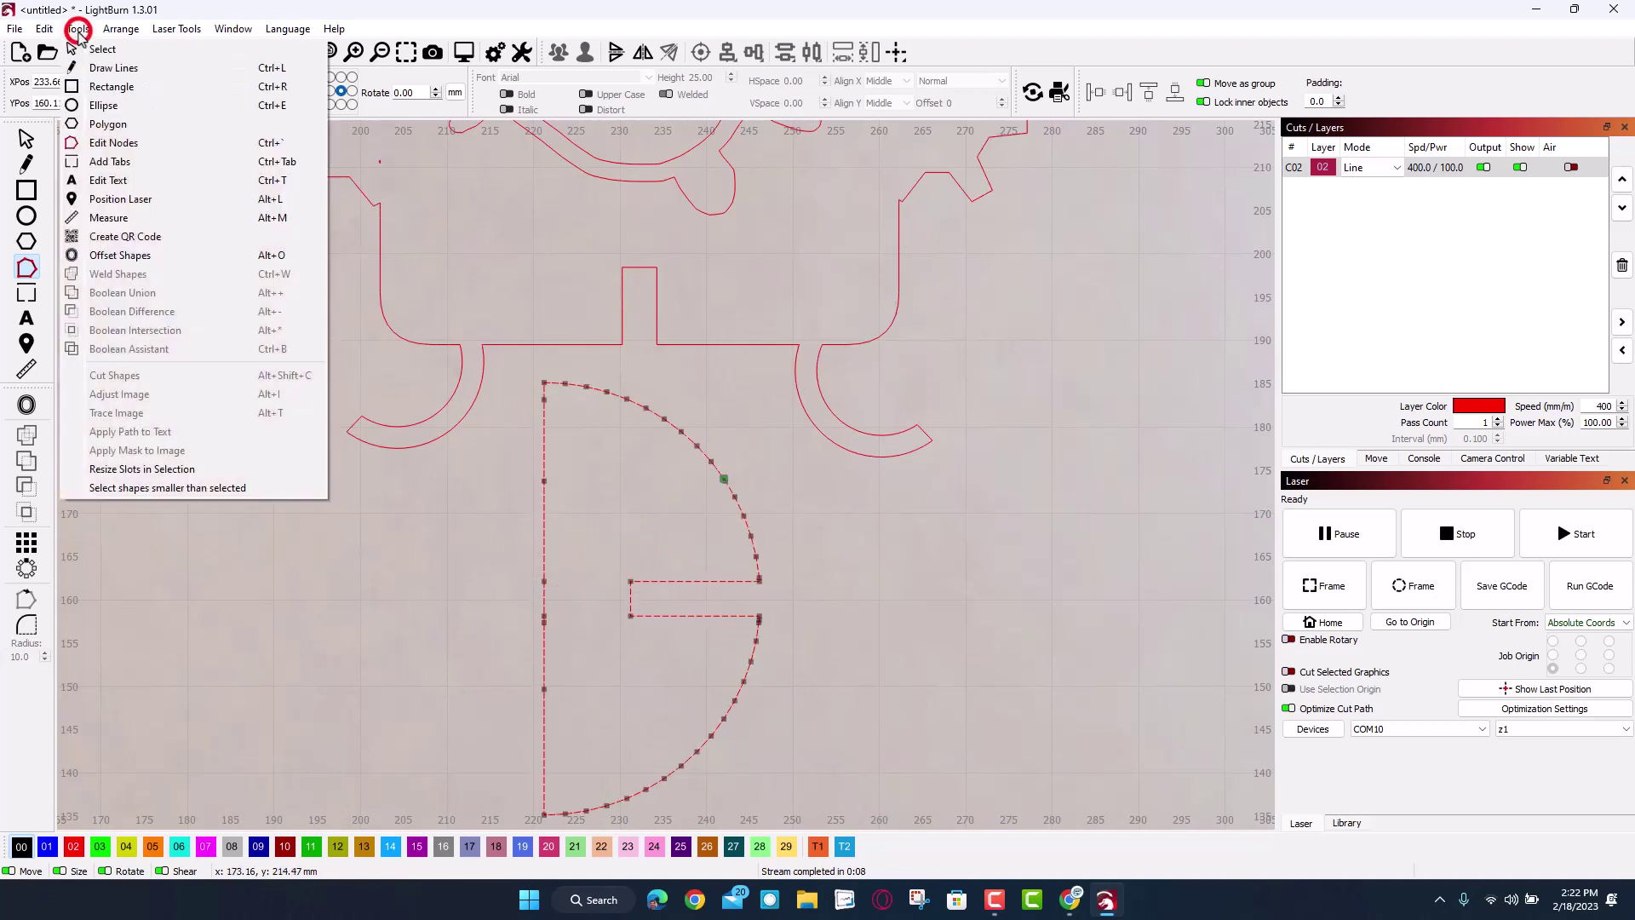
click(103, 145)
click(664, 555)
click(650, 520)
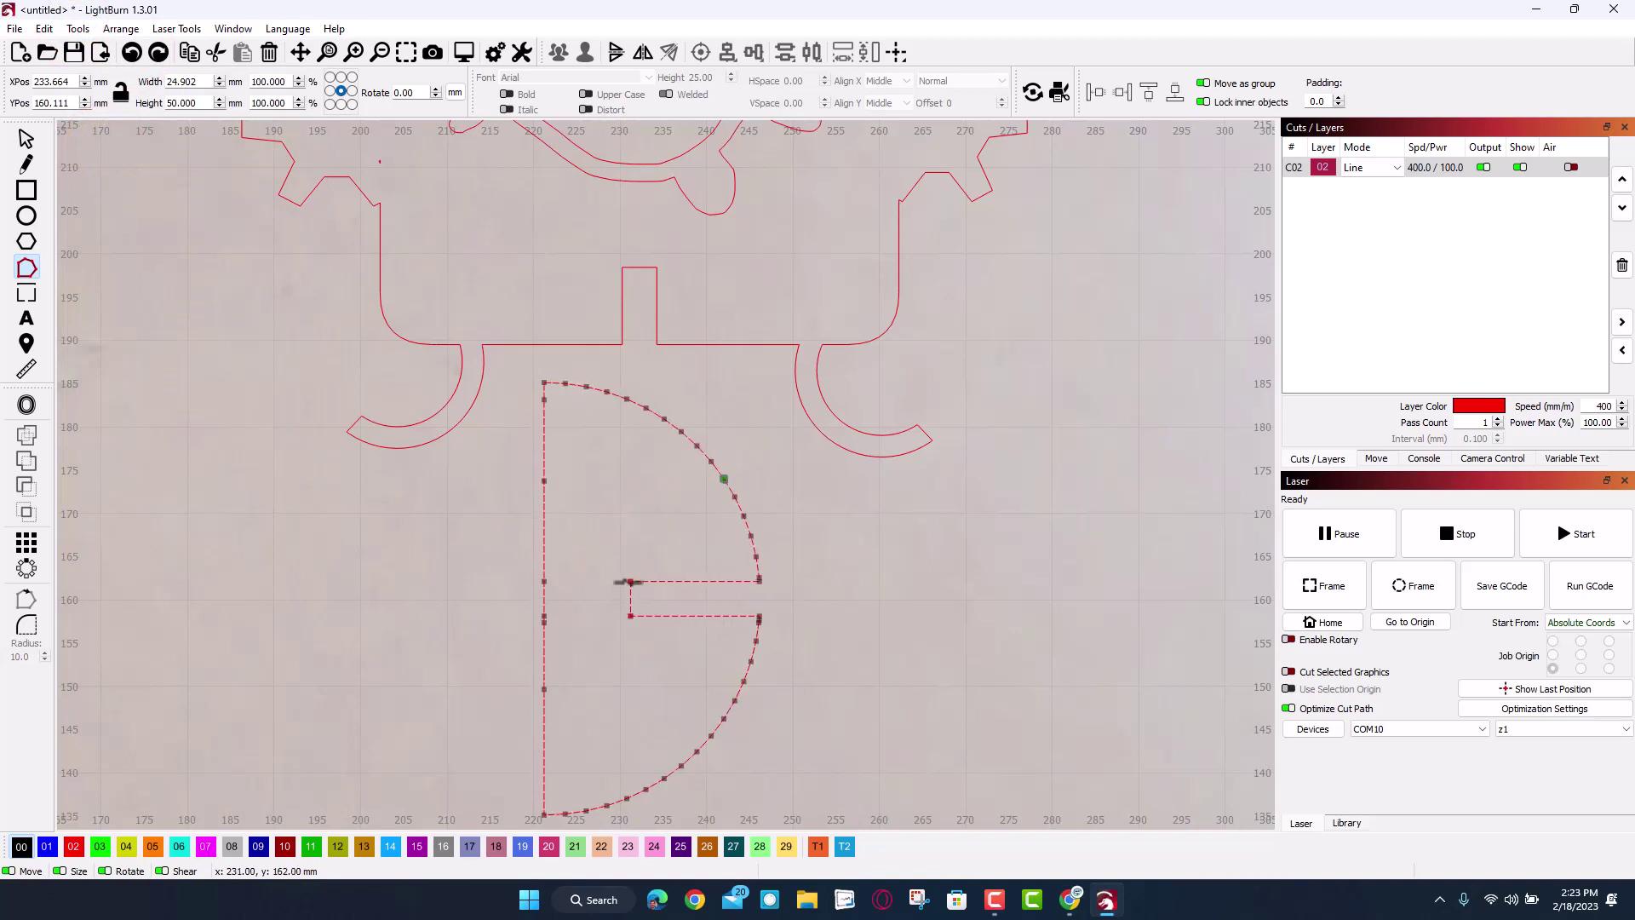
drag(628, 582, 664, 582)
click(491, 521)
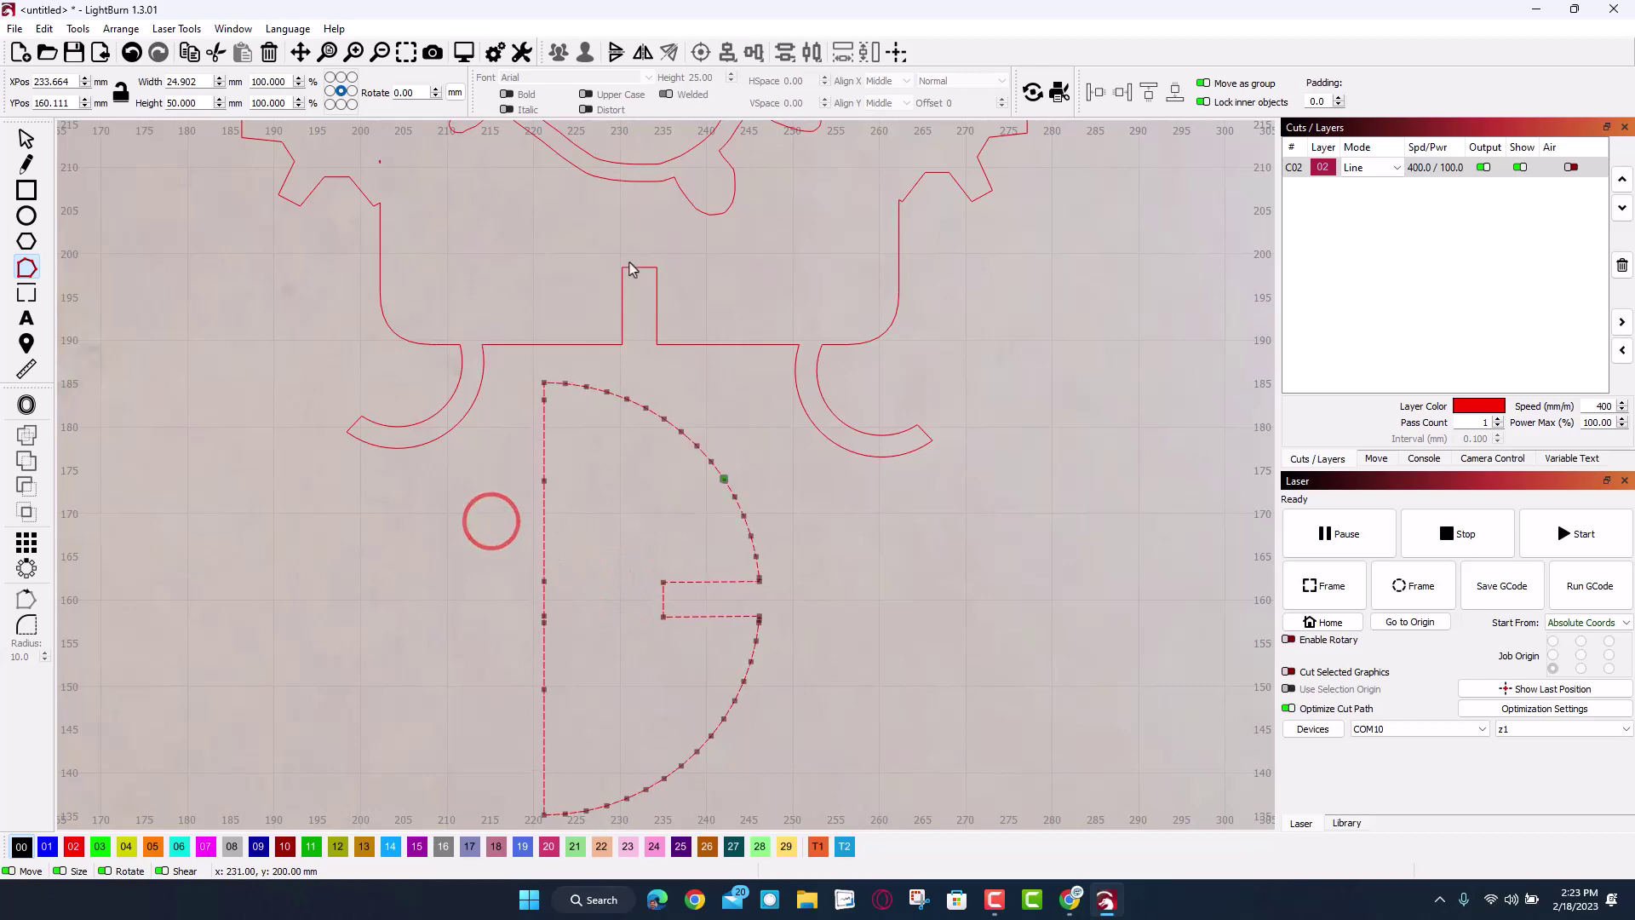
Zoom out and frame the edited design twice to confirm its placement on the cardboard.
scroll(777, 481, down, 3)
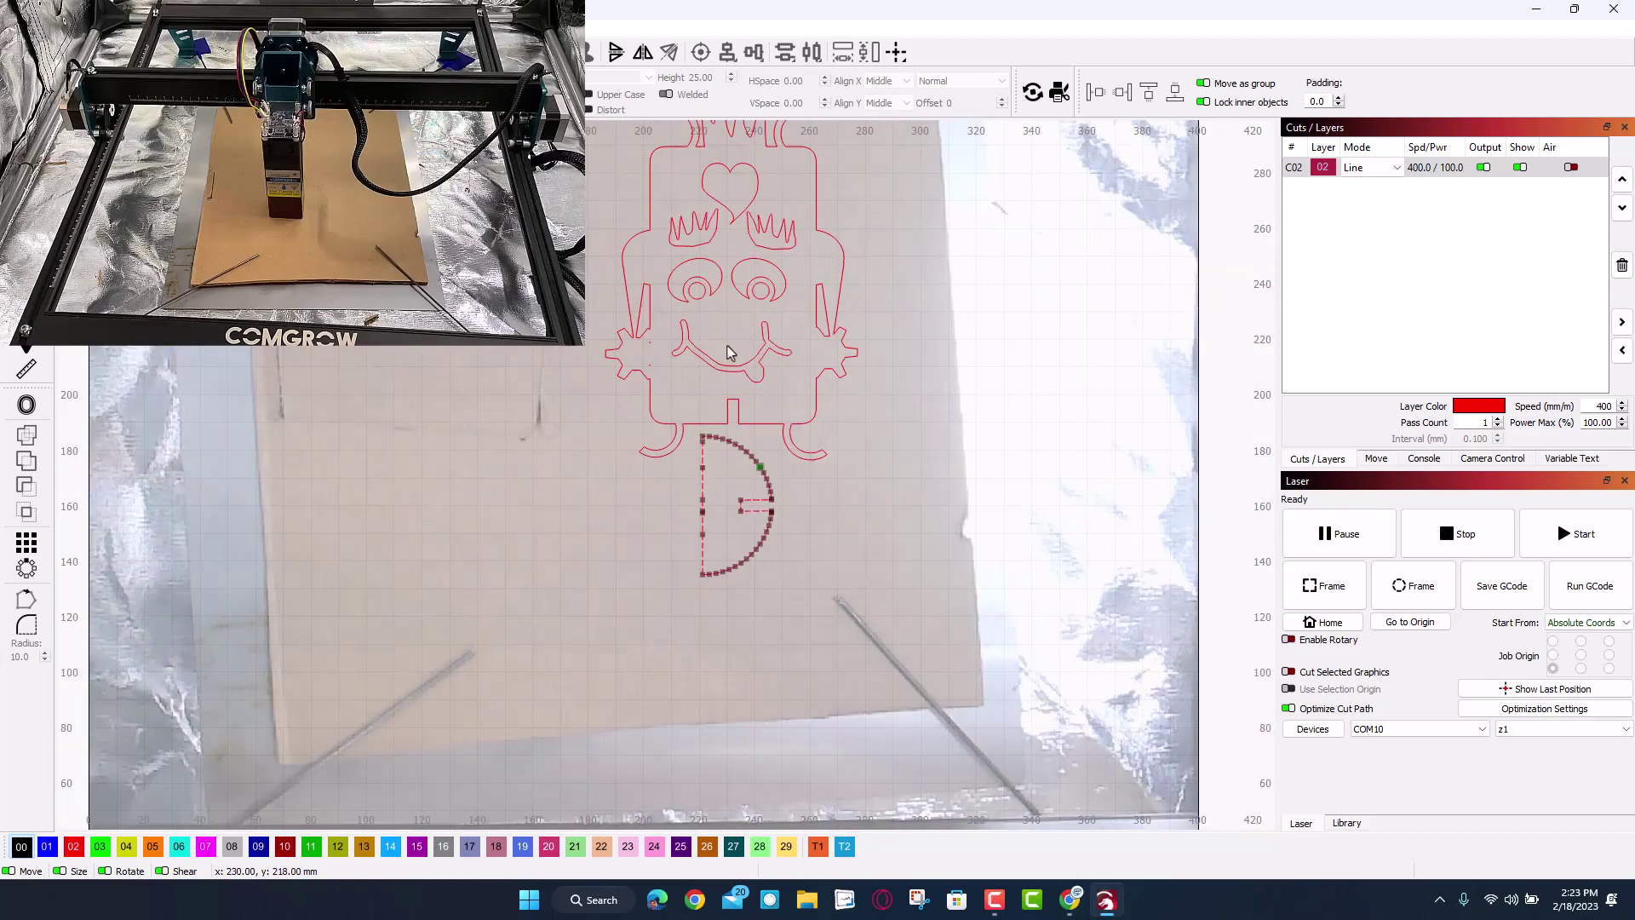
click(1308, 582)
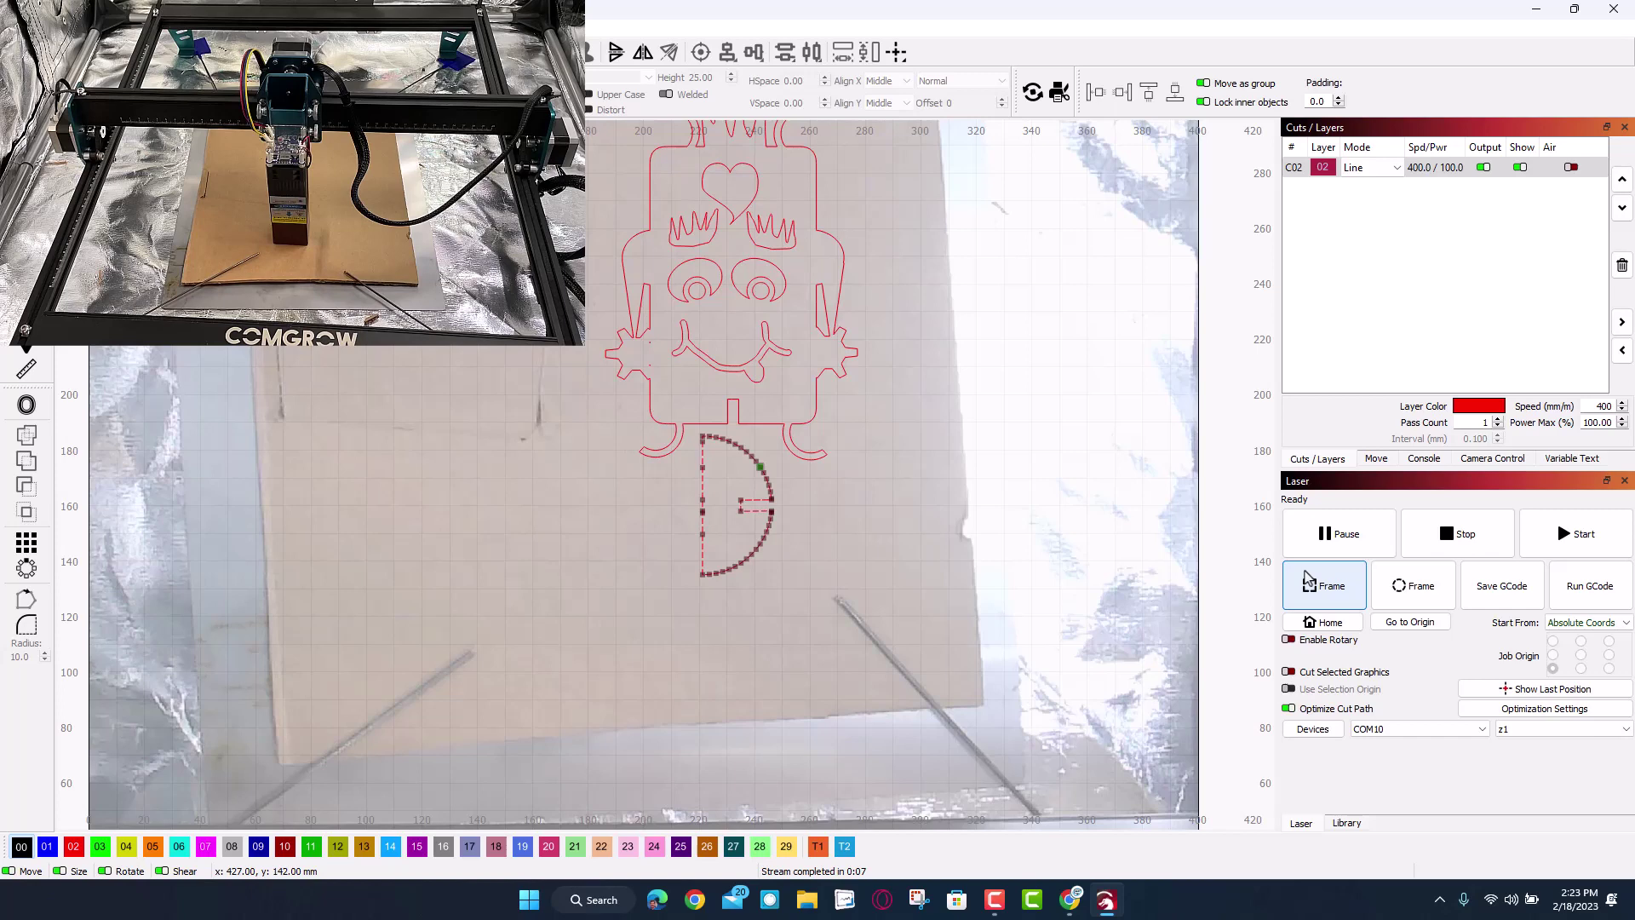
click(1310, 587)
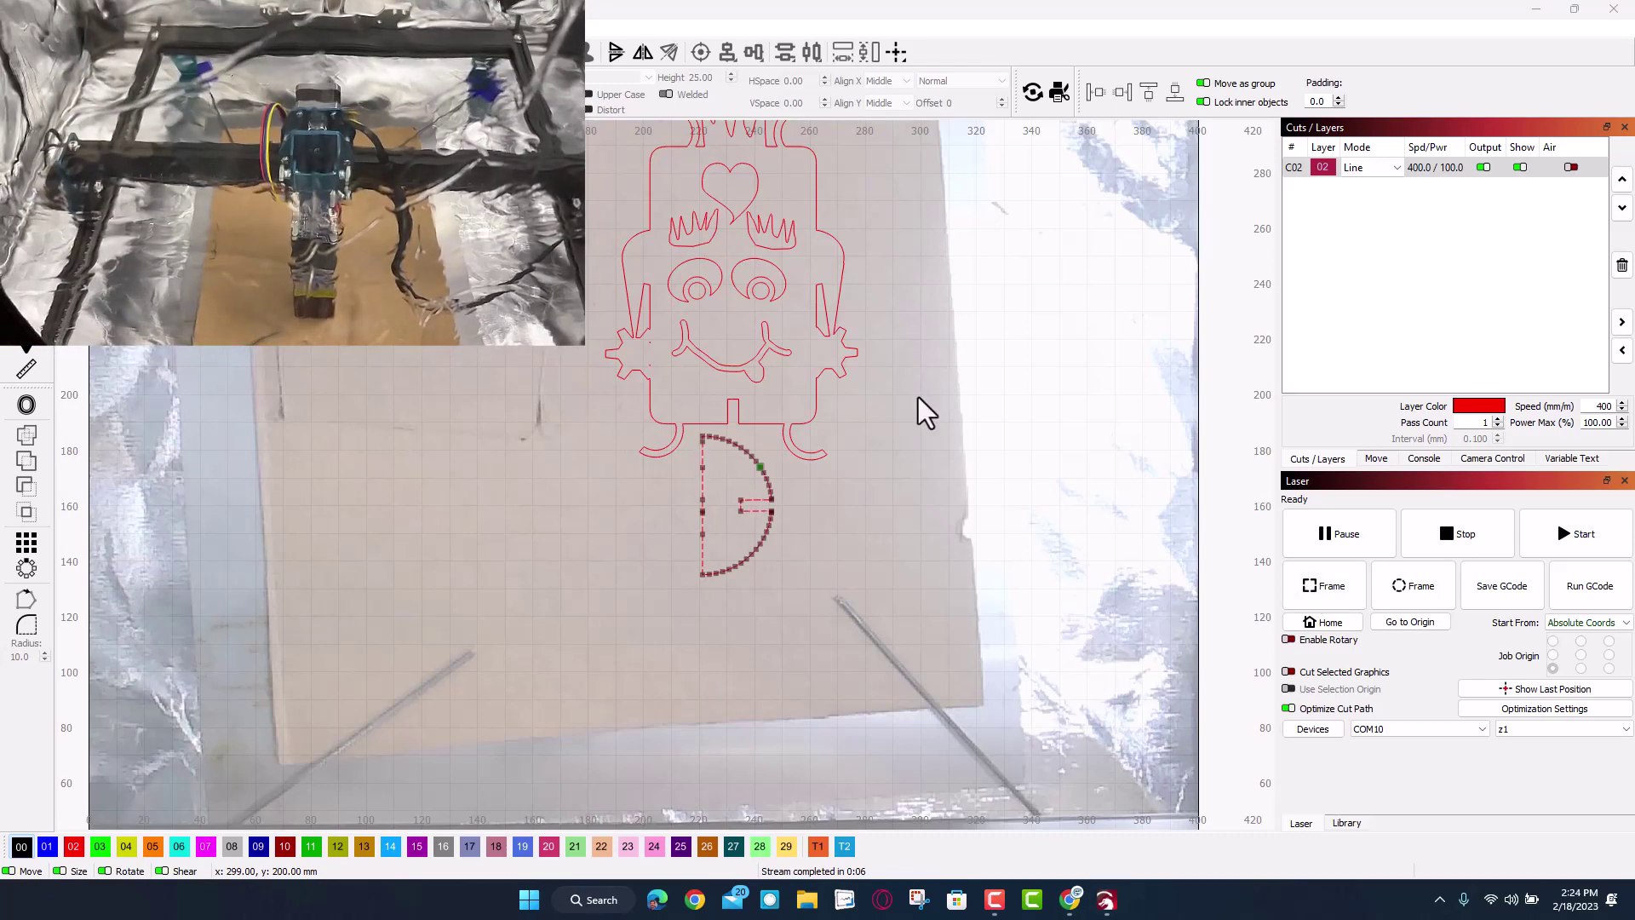
Start the laser cut job on the cardboard.
click(1562, 530)
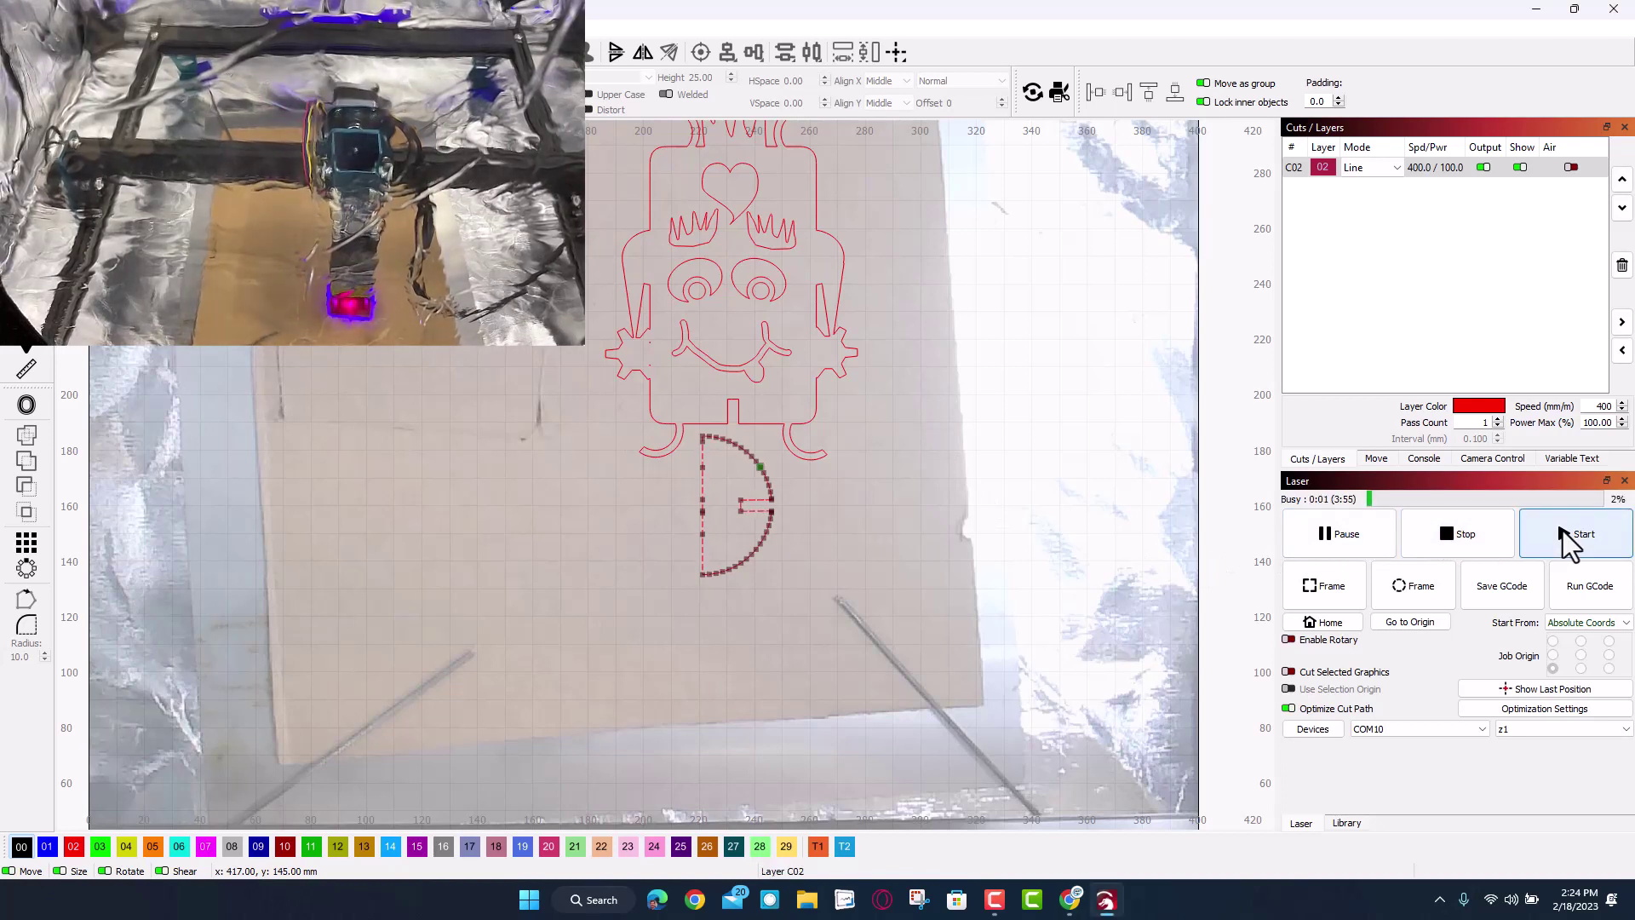